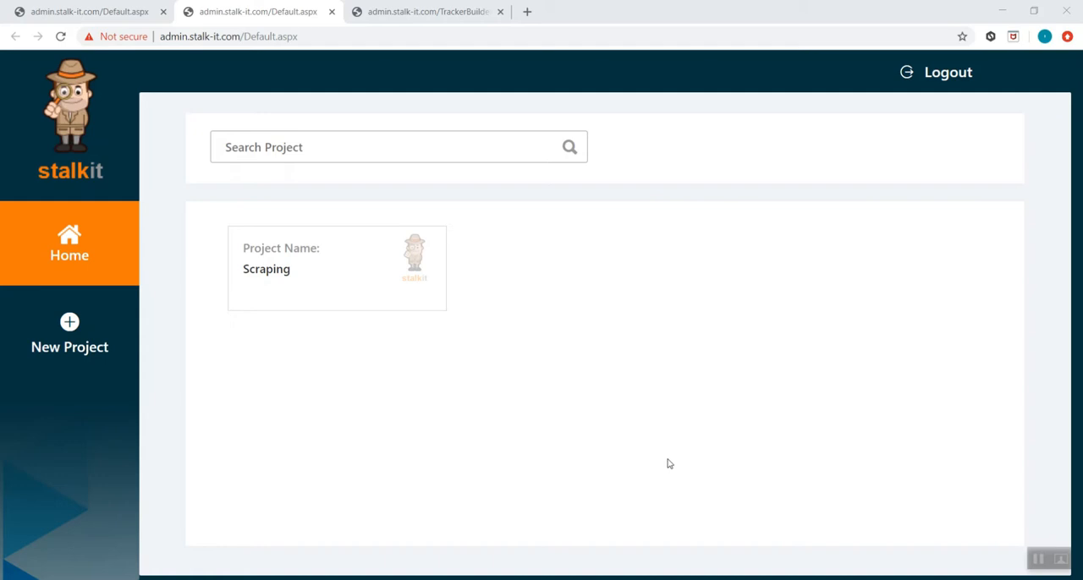
- Open the Scraping project, add a new scraper with the display name "test" and open its tracker builder
{"action": "left_click", "coordinate": [341, 272]}
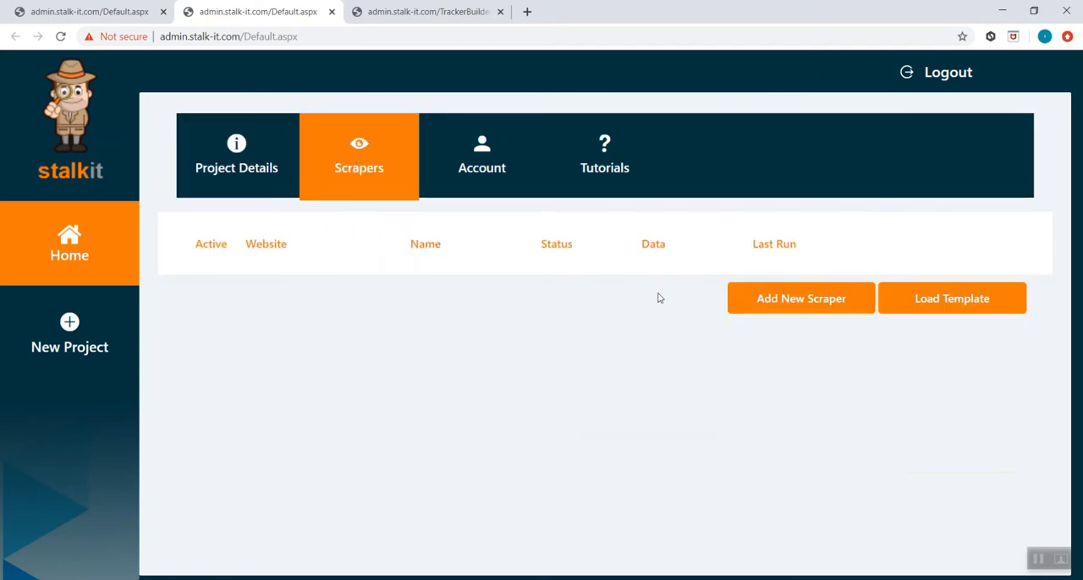
{"action": "left_click", "coordinate": [732, 310]}
{"action": "left_click", "coordinate": [696, 326]}
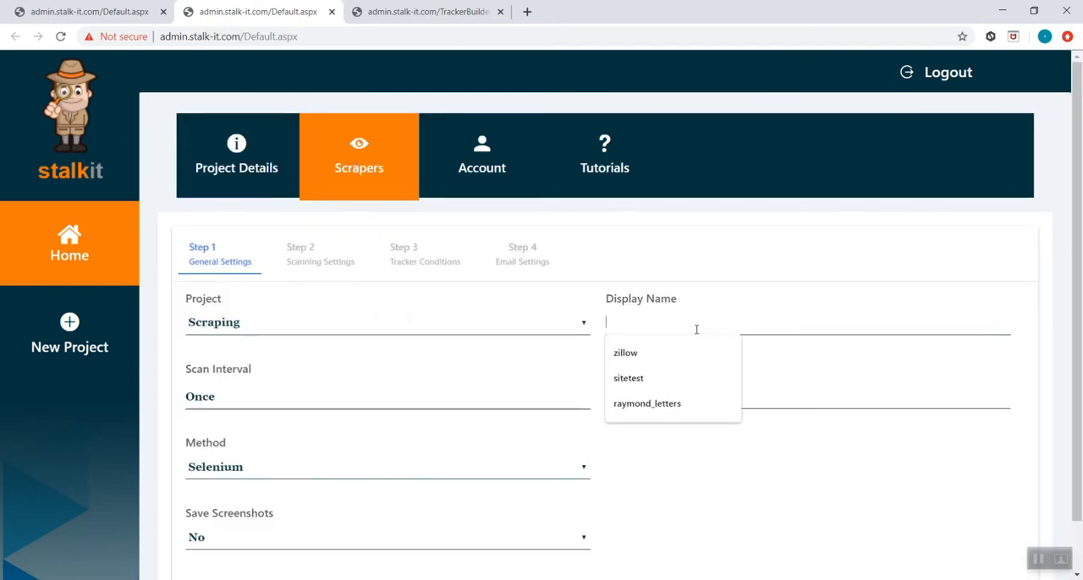
{"action": "type", "text": "test"}
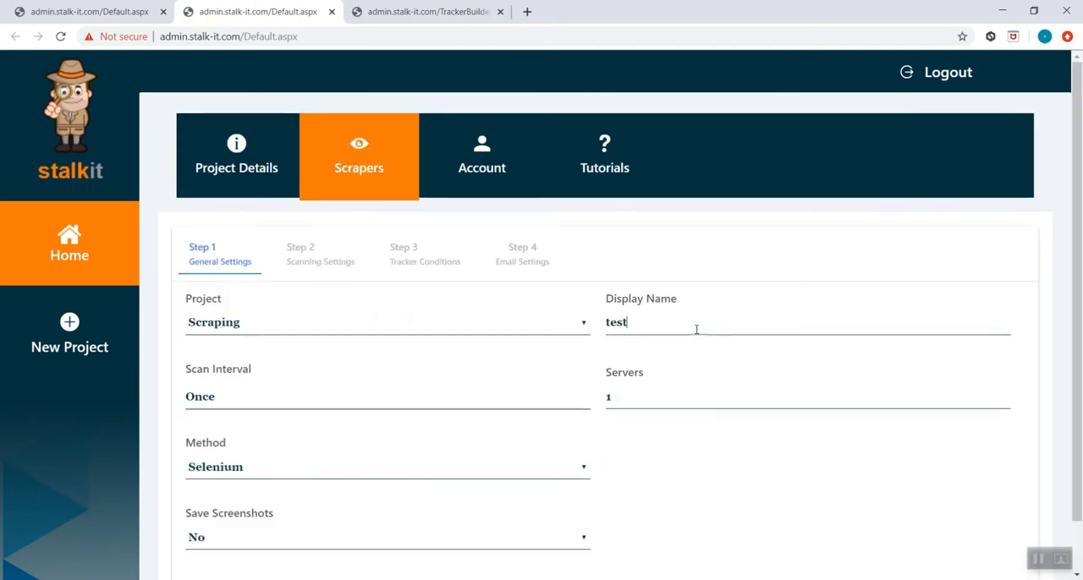
{"action": "scroll", "coordinate": [981, 545], "scroll_direction": "down", "scroll_amount": 1}
{"action": "left_click", "coordinate": [963, 564]}
{"action": "left_click", "coordinate": [623, 312]}
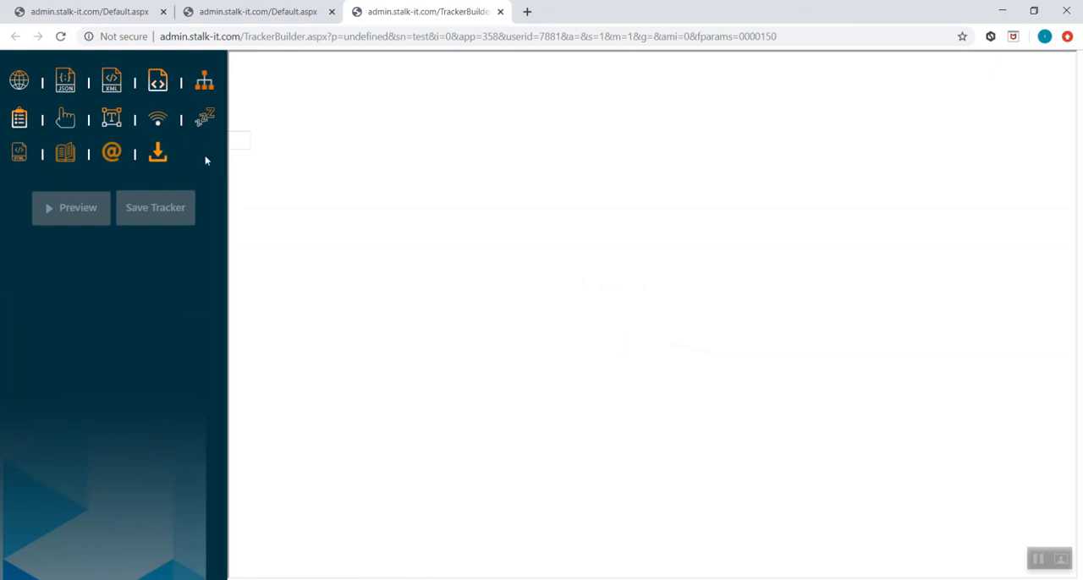
- Add a URL action to the tracker, try adding JSON, XML and Excel actions too, and delete those three
{"action": "left_click", "coordinate": [20, 82]}
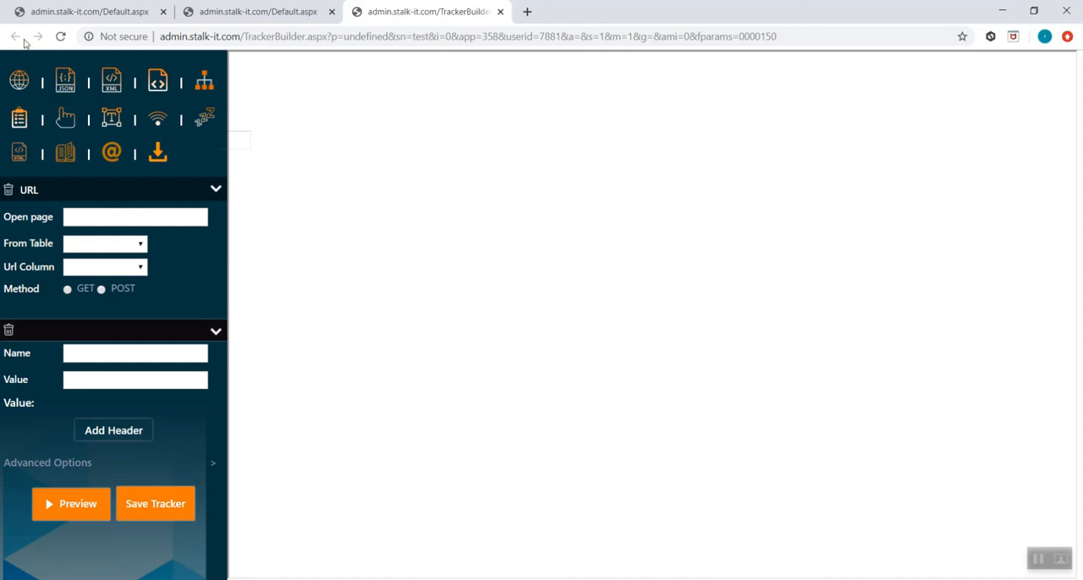
{"action": "left_click", "coordinate": [65, 79]}
{"action": "left_click", "coordinate": [105, 80]}
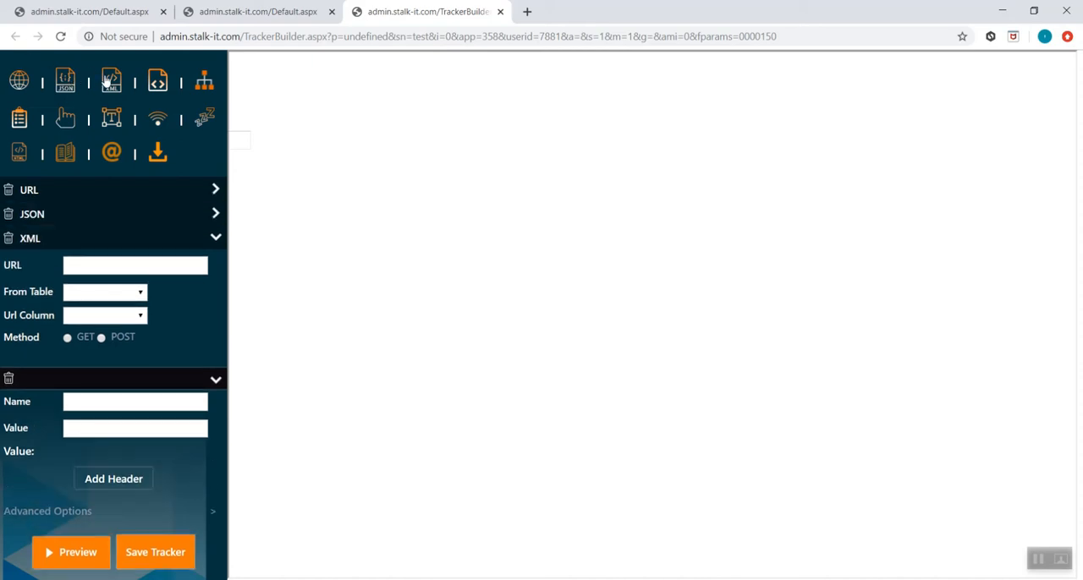
{"action": "left_click", "coordinate": [156, 82]}
{"action": "left_click", "coordinate": [9, 263]}
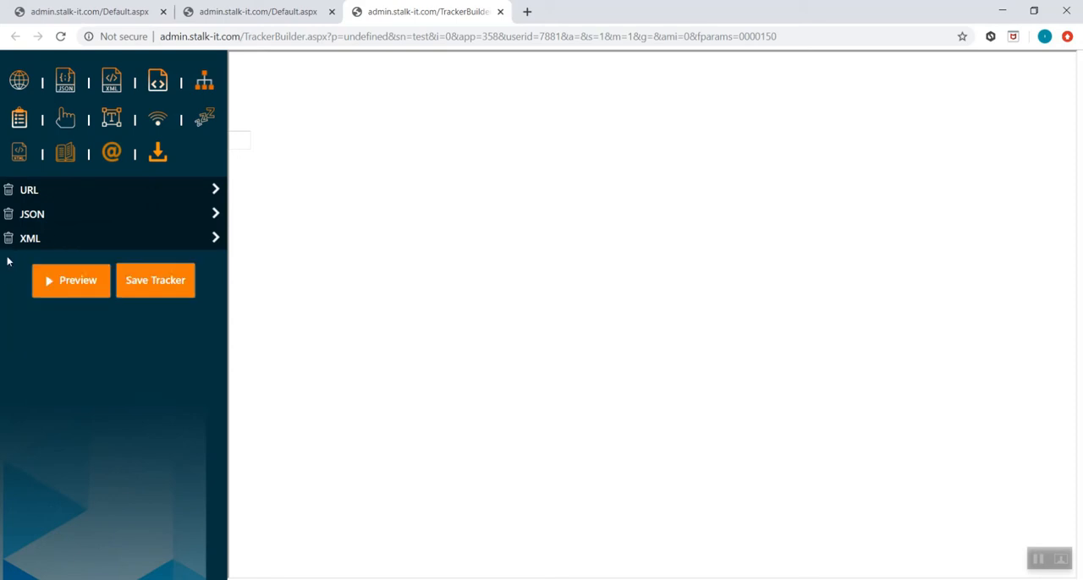
{"action": "left_click", "coordinate": [9, 238]}
{"action": "left_click", "coordinate": [8, 215]}
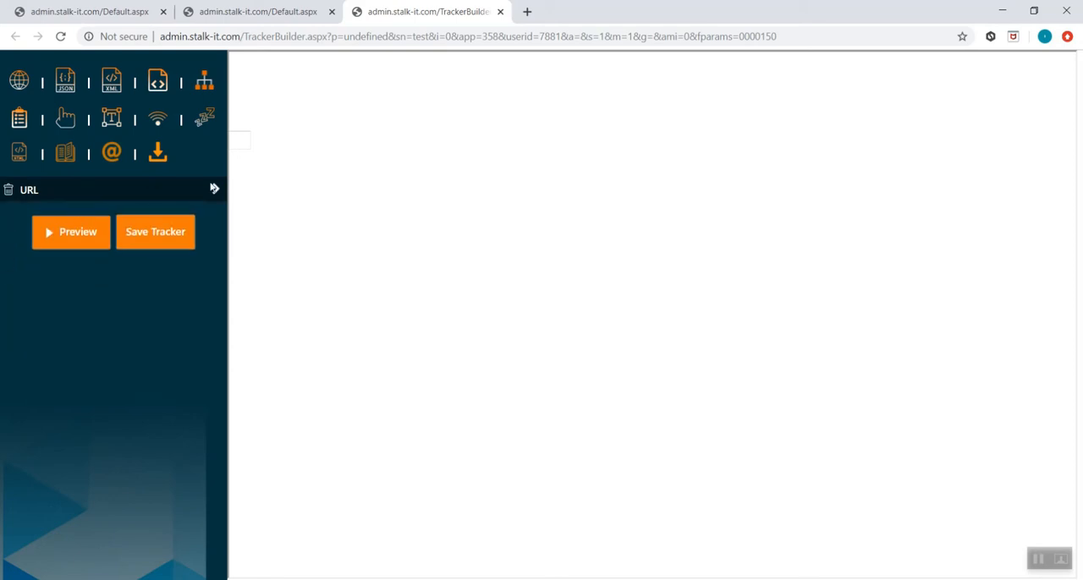
- Expand the URL action and examine its Open page, From Table and Url Column fields
{"action": "left_click", "coordinate": [213, 188]}
{"action": "left_click", "coordinate": [145, 219]}
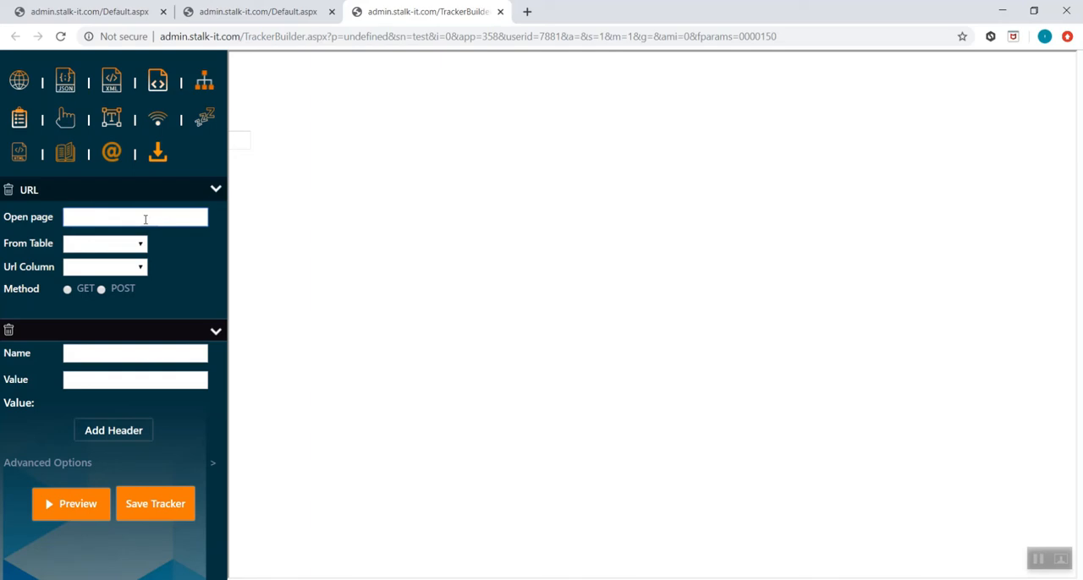
{"action": "left_click", "coordinate": [138, 245]}
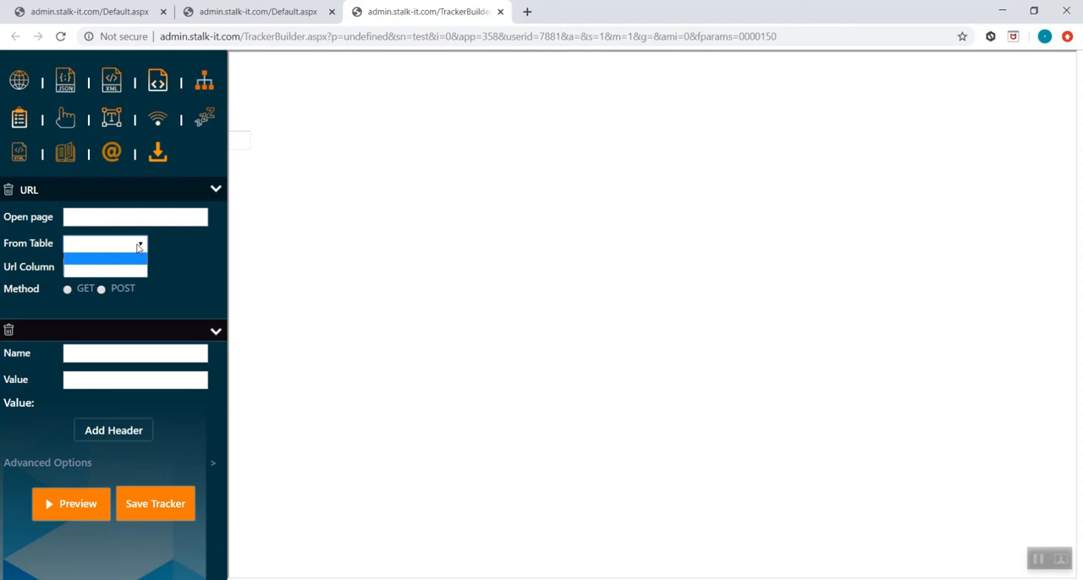
{"action": "left_click", "coordinate": [139, 247]}
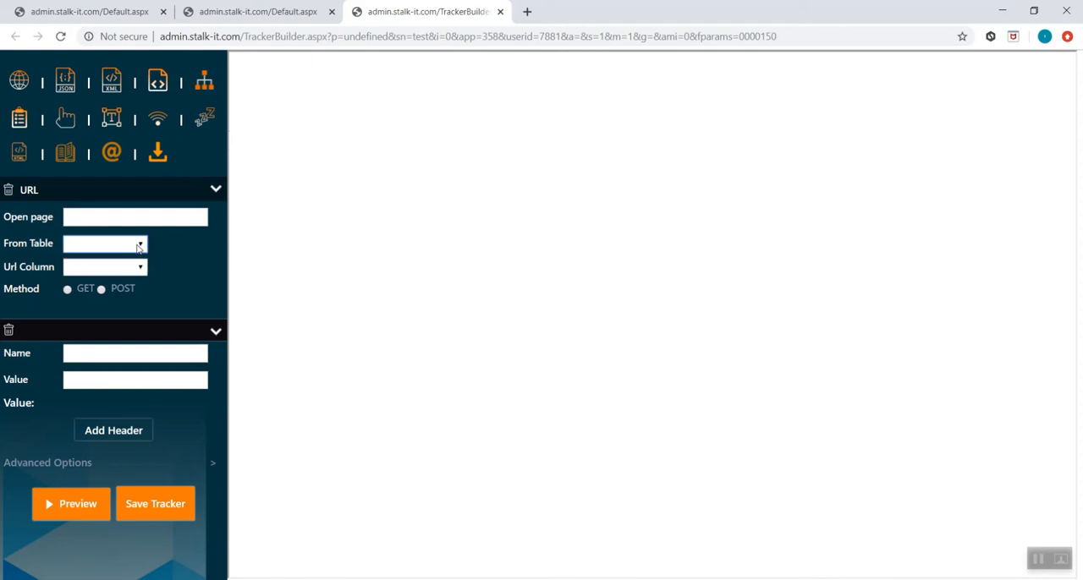
{"action": "left_click", "coordinate": [141, 269]}
{"action": "left_click", "coordinate": [142, 269]}
- Set the URL action's method to GET and name its header UserAgent
{"action": "left_click", "coordinate": [74, 289]}
{"action": "left_click", "coordinate": [136, 354]}
{"action": "type", "text": "UserAgent"}
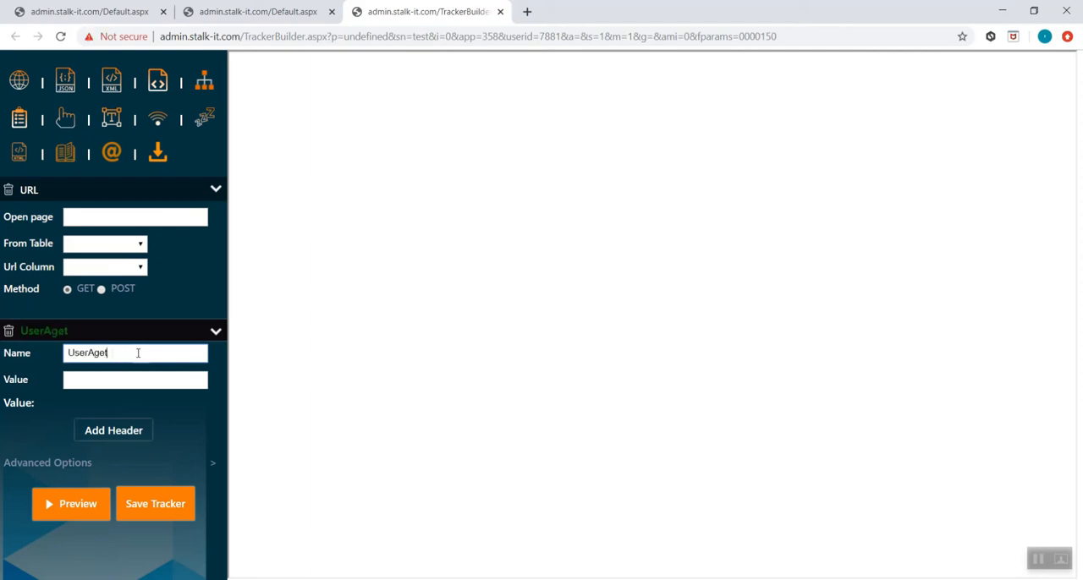
{"action": "key", "text": "Tab"}
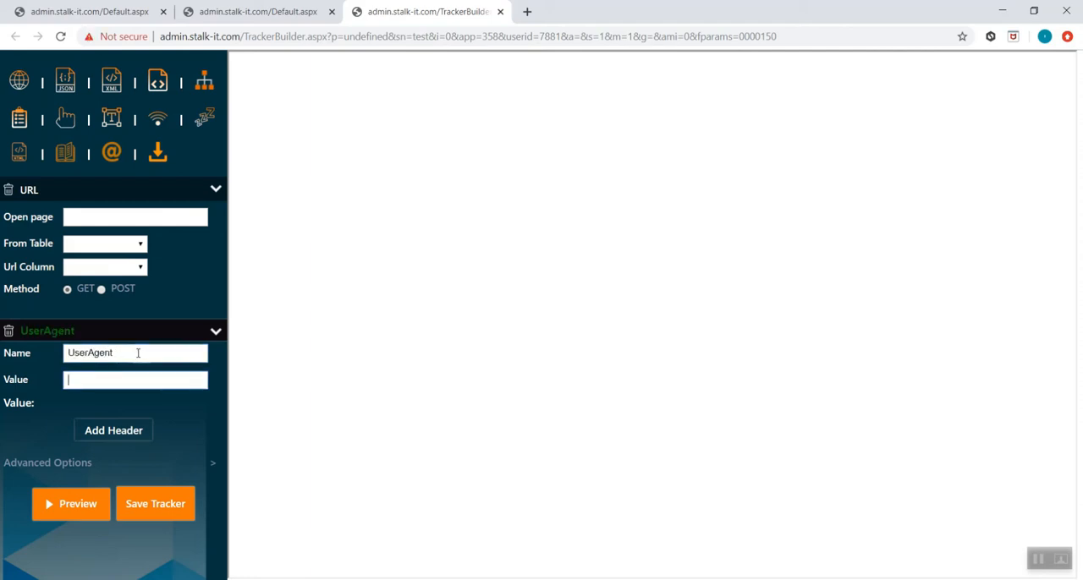
- Clear the header name and delete the header from the URL action
{"action": "double_click", "coordinate": [138, 354]}
{"action": "key", "text": "BackSpace"}
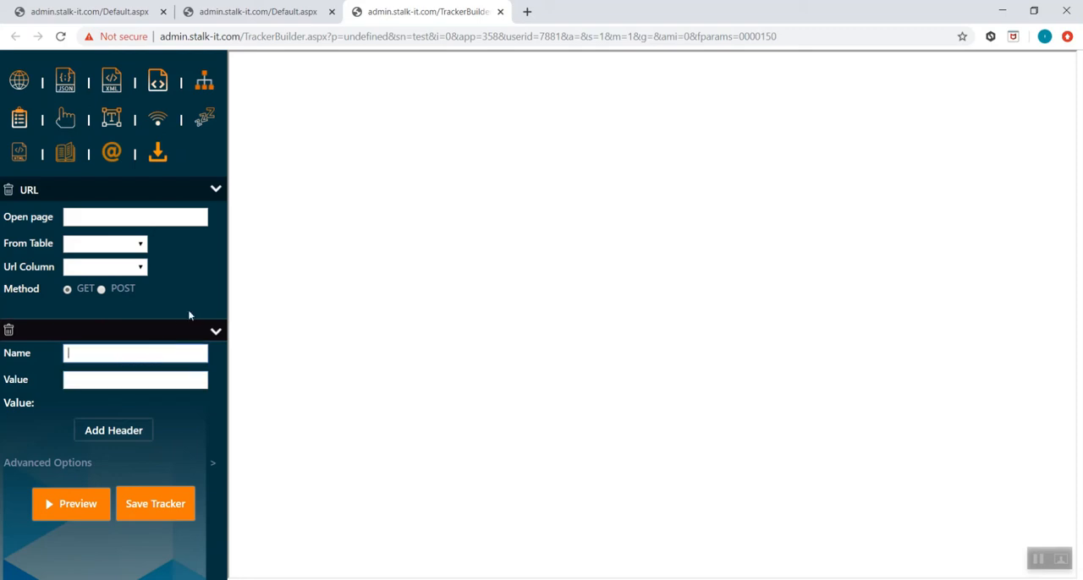
{"action": "left_click", "coordinate": [102, 290]}
{"action": "left_click", "coordinate": [8, 330]}
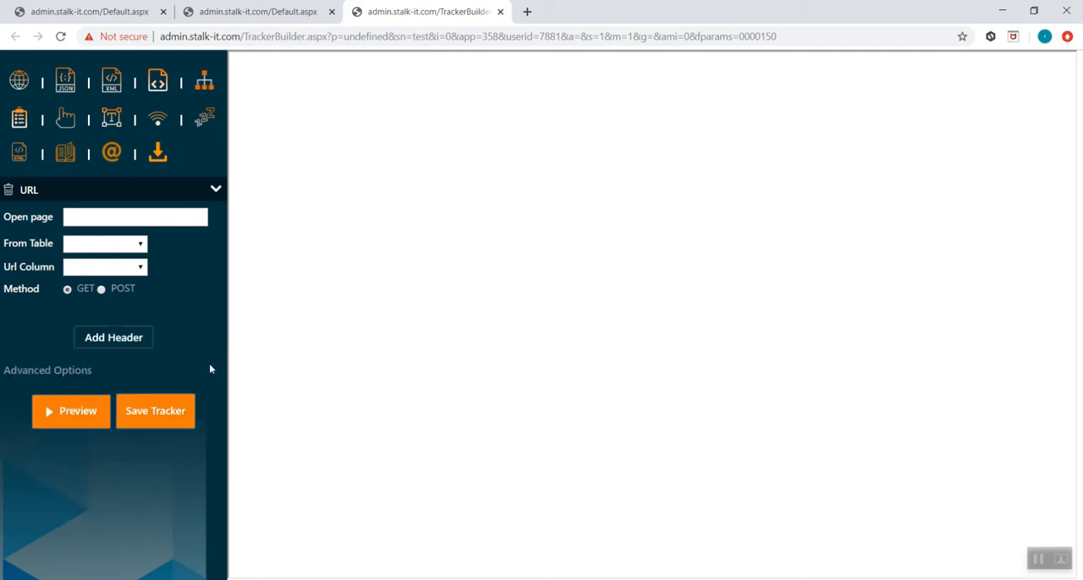
- Expand the URL action's advanced options, check the Sessions choices and set Same Session to Yes
{"action": "left_click", "coordinate": [212, 370]}
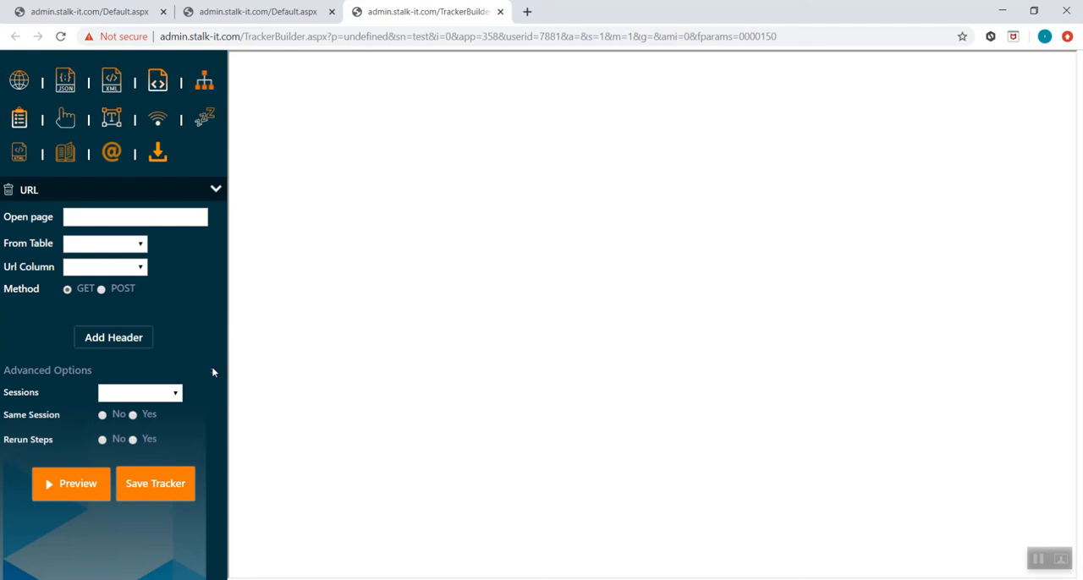
{"action": "left_click", "coordinate": [162, 396]}
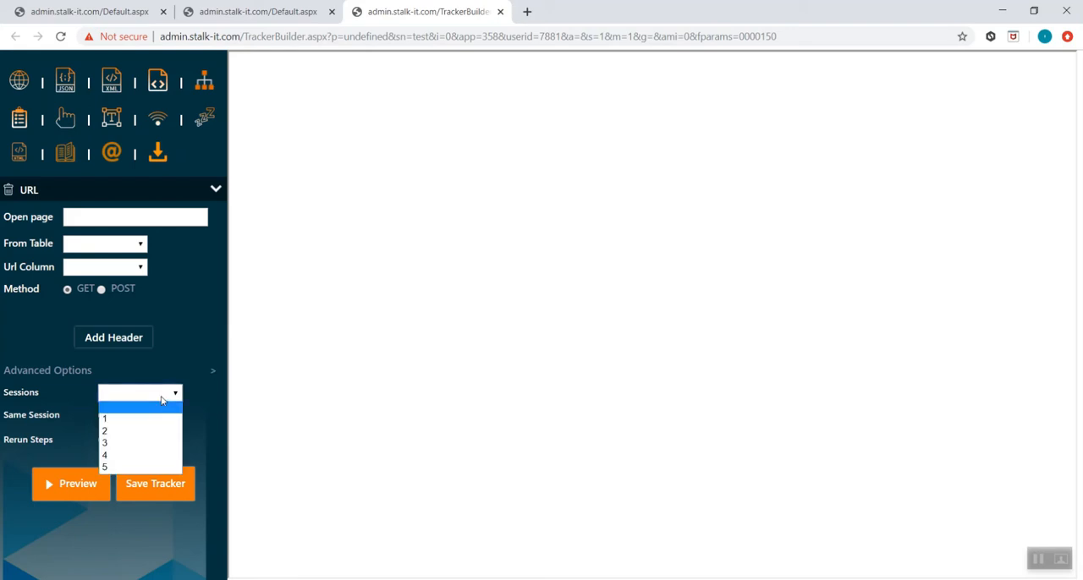
{"action": "left_click", "coordinate": [161, 399]}
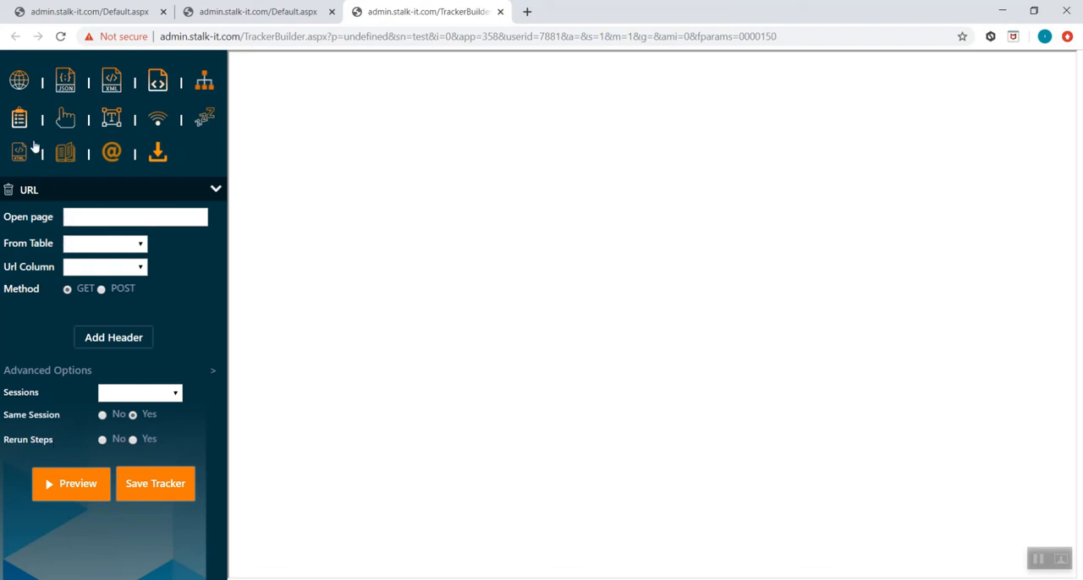
- Try adding JSON and XML actions below the URL action, and delete all three from the tracker
{"action": "left_click", "coordinate": [61, 87]}
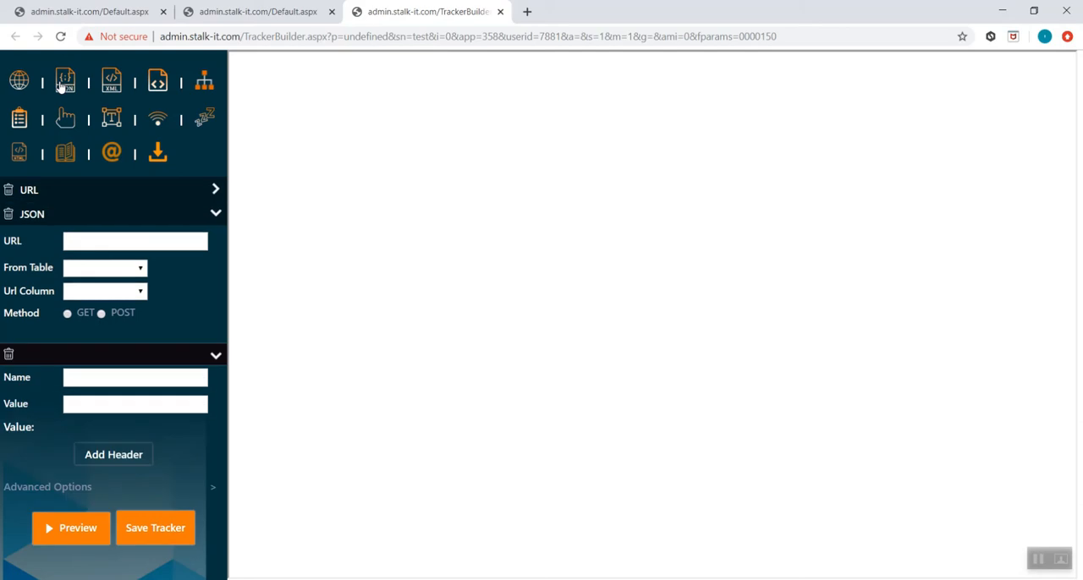
{"action": "left_click", "coordinate": [108, 82]}
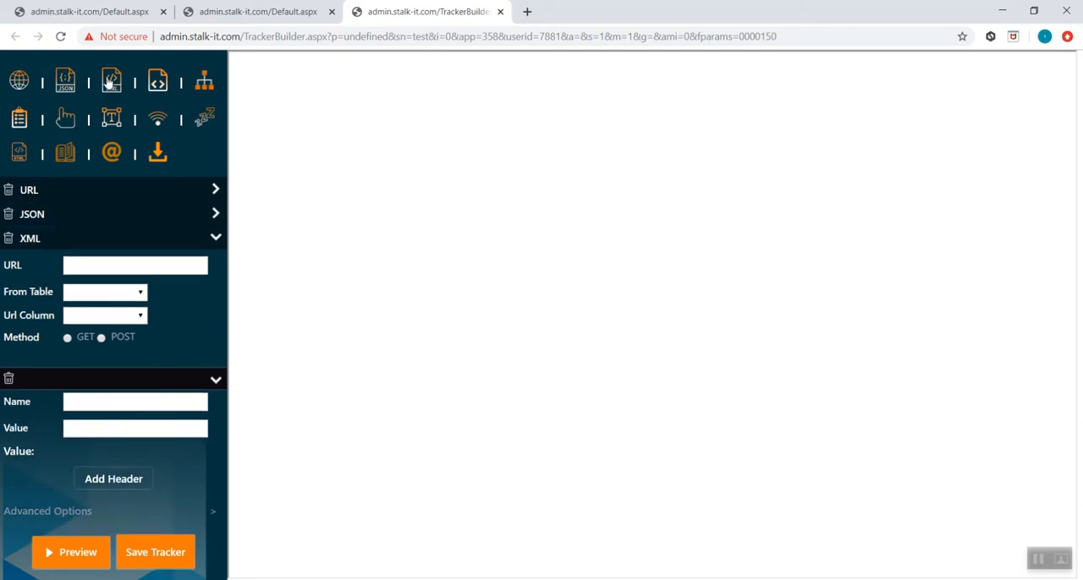
{"action": "left_click", "coordinate": [8, 239]}
{"action": "left_click", "coordinate": [9, 214]}
{"action": "left_click", "coordinate": [8, 190]}
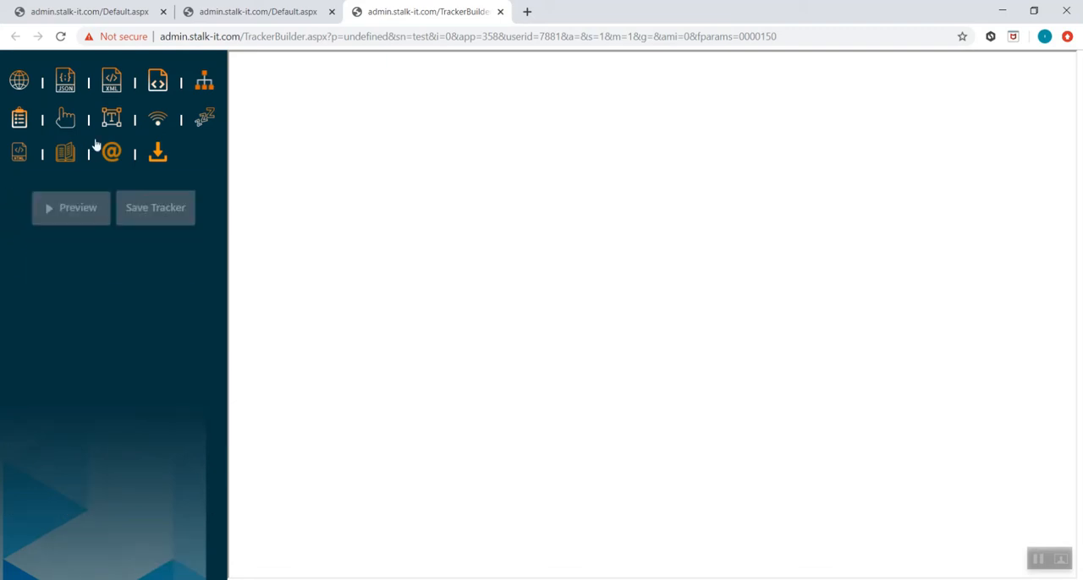
- Add an Excel action, view its local file chooser without picking a file, and set Has header to No
{"action": "left_click", "coordinate": [157, 82]}
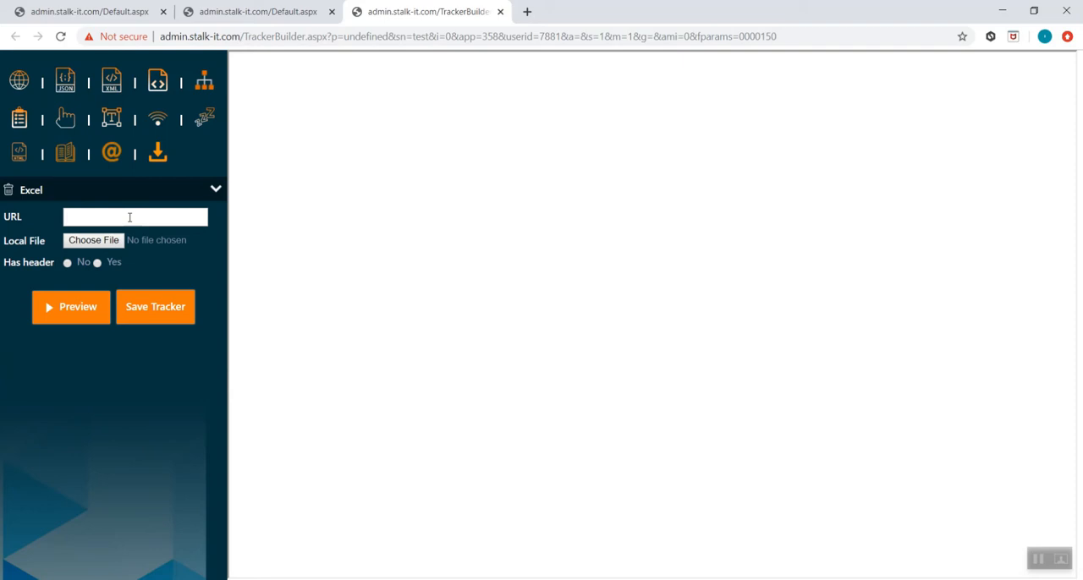
{"action": "left_click", "coordinate": [102, 241]}
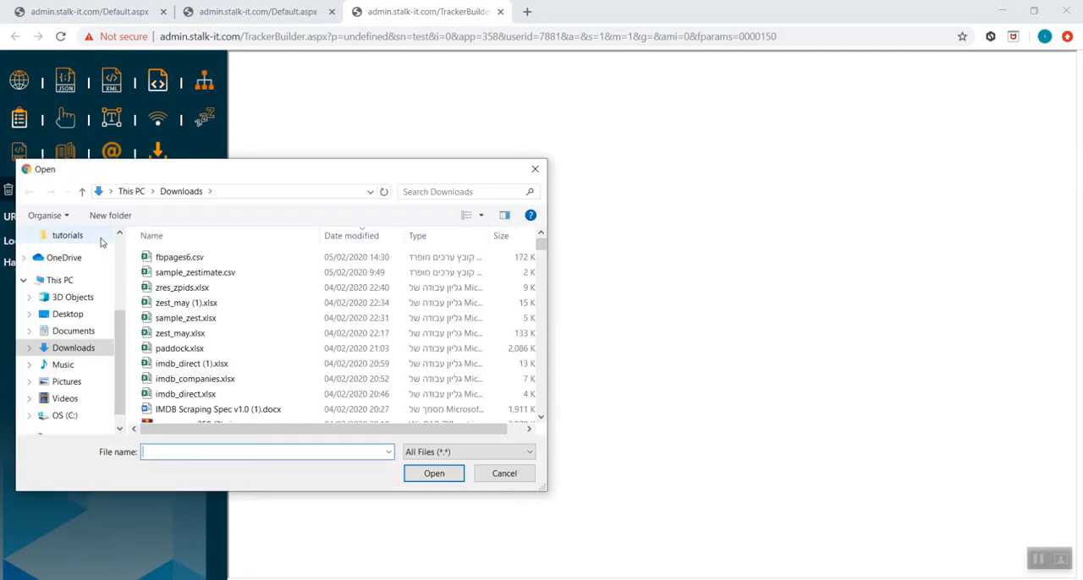
{"action": "left_click", "coordinate": [502, 476]}
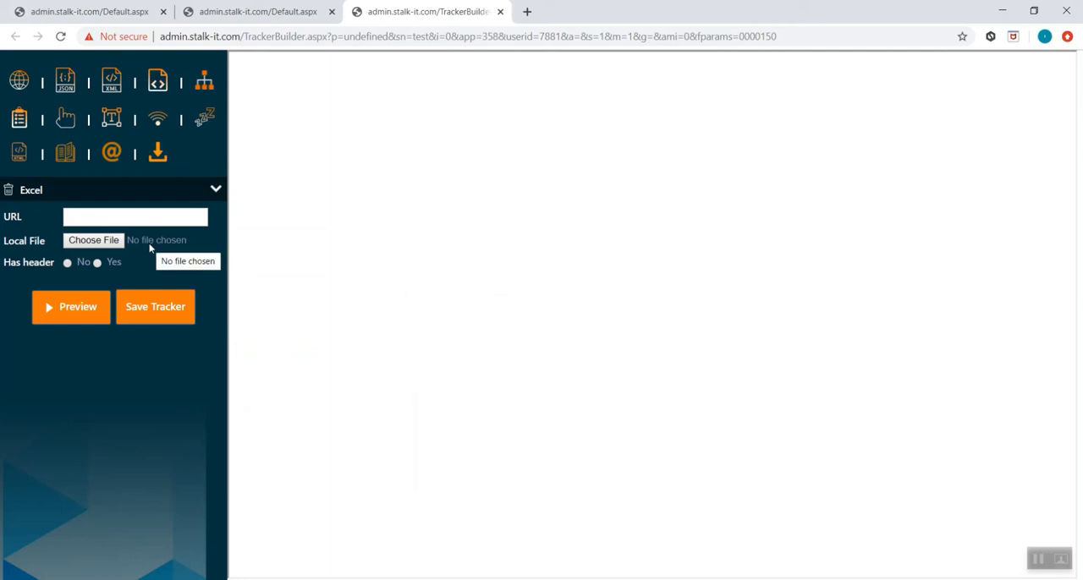
{"action": "left_click", "coordinate": [67, 264]}
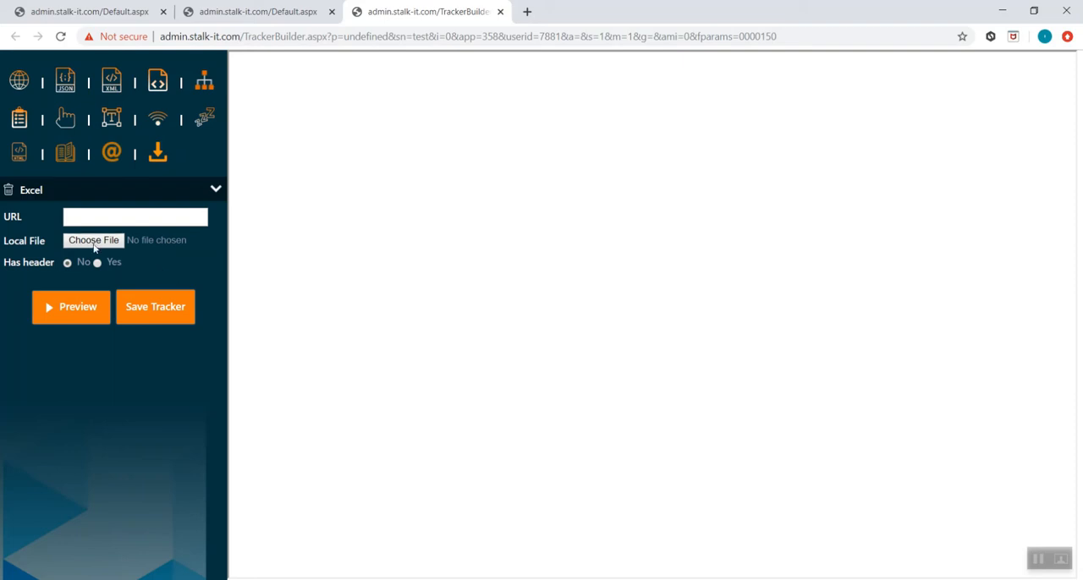
- Replace the Excel action with a Sitemap action to view its fields, and delete the Sitemap action
{"action": "left_click", "coordinate": [10, 193]}
{"action": "left_click", "coordinate": [200, 83]}
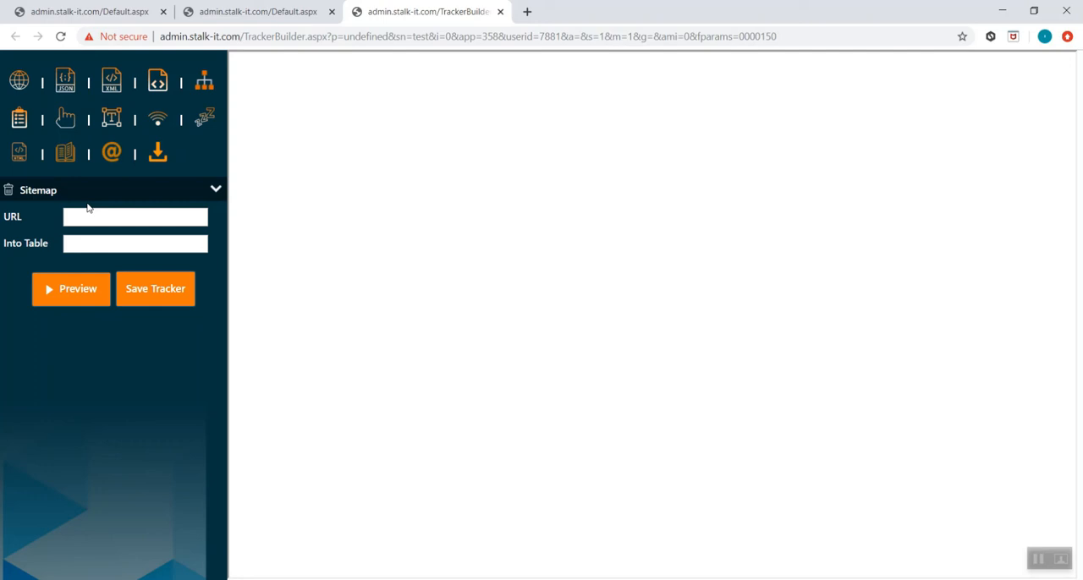
{"action": "left_click", "coordinate": [9, 191]}
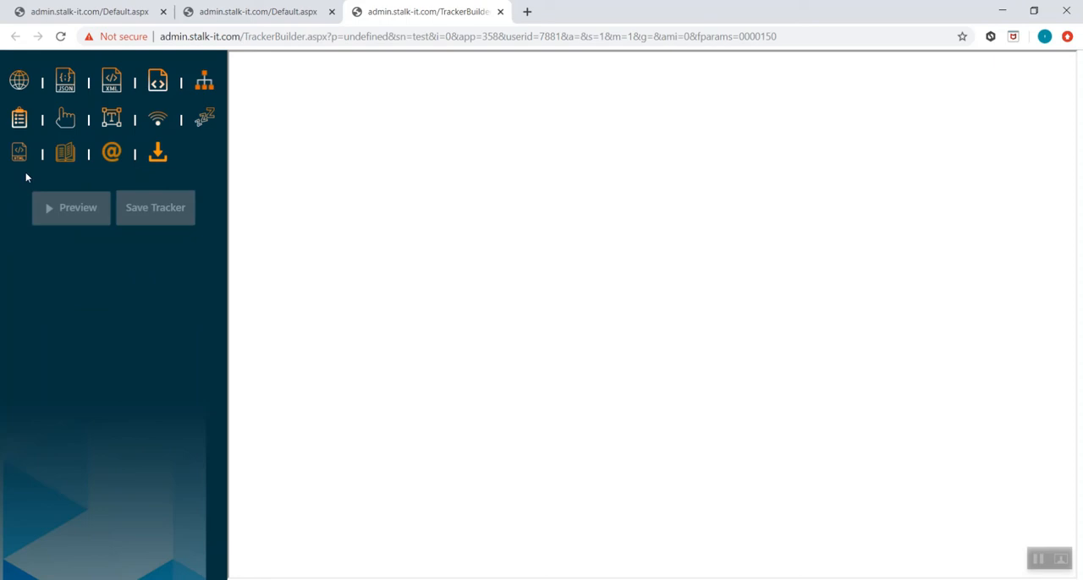
- Try a Click action with type Multi Items and Sessions set to 2 in its advanced options, and delete it
{"action": "left_click", "coordinate": [71, 127]}
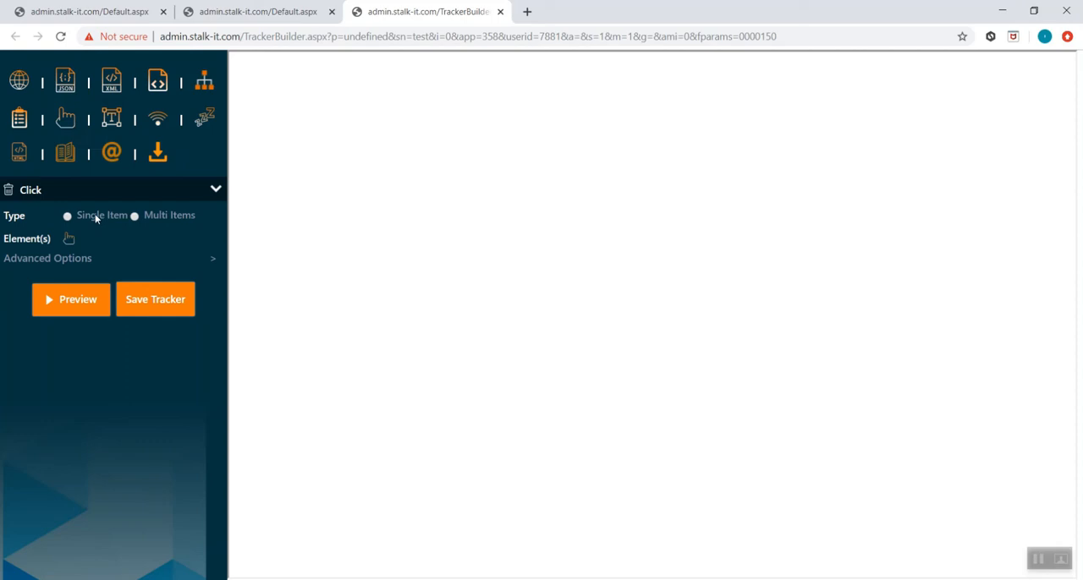
{"action": "left_click", "coordinate": [134, 216]}
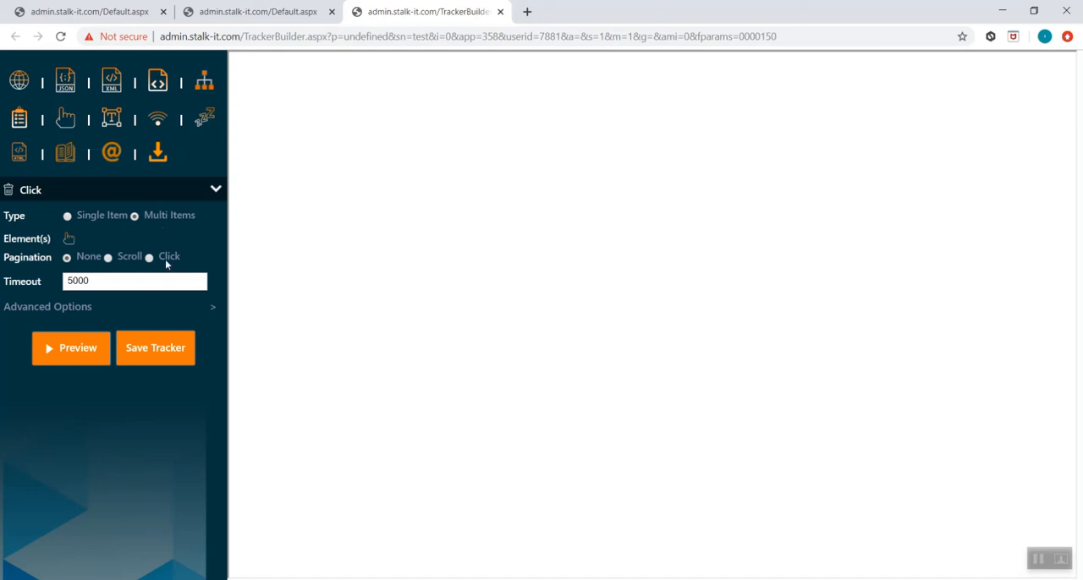
{"action": "left_click", "coordinate": [219, 310]}
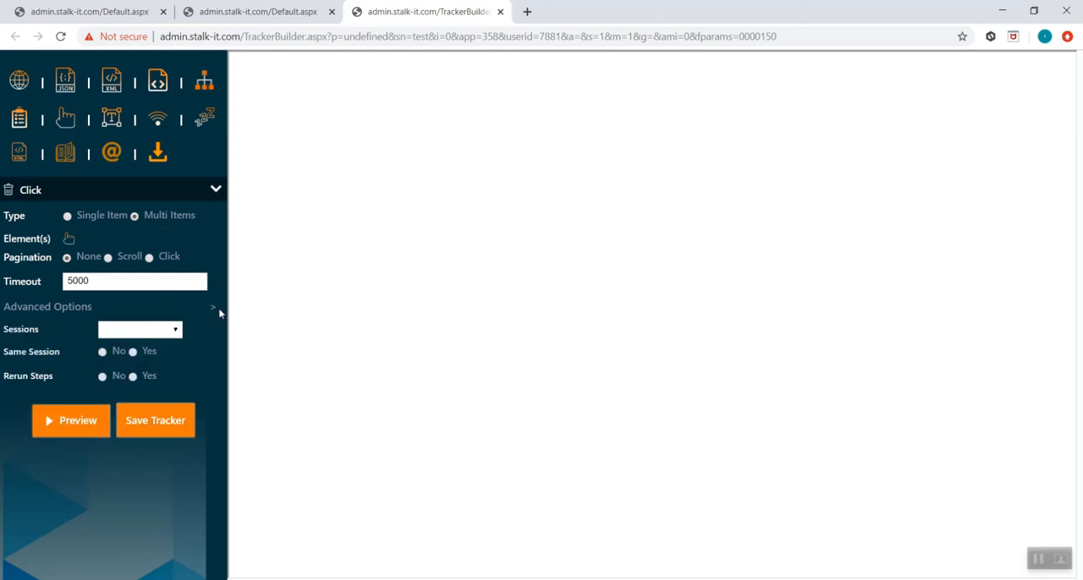
{"action": "left_click", "coordinate": [177, 330]}
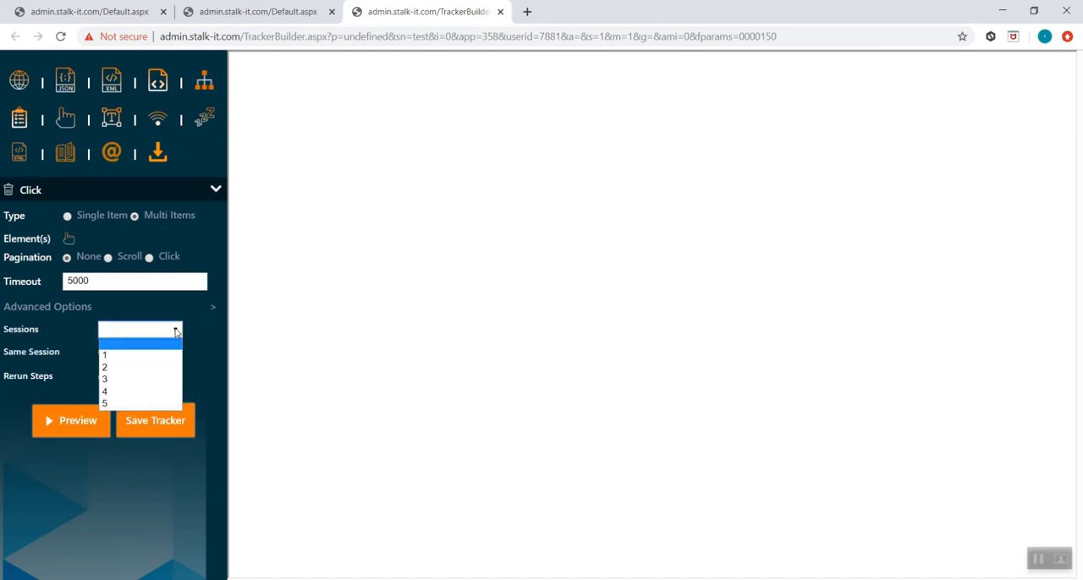
{"action": "left_click", "coordinate": [142, 368]}
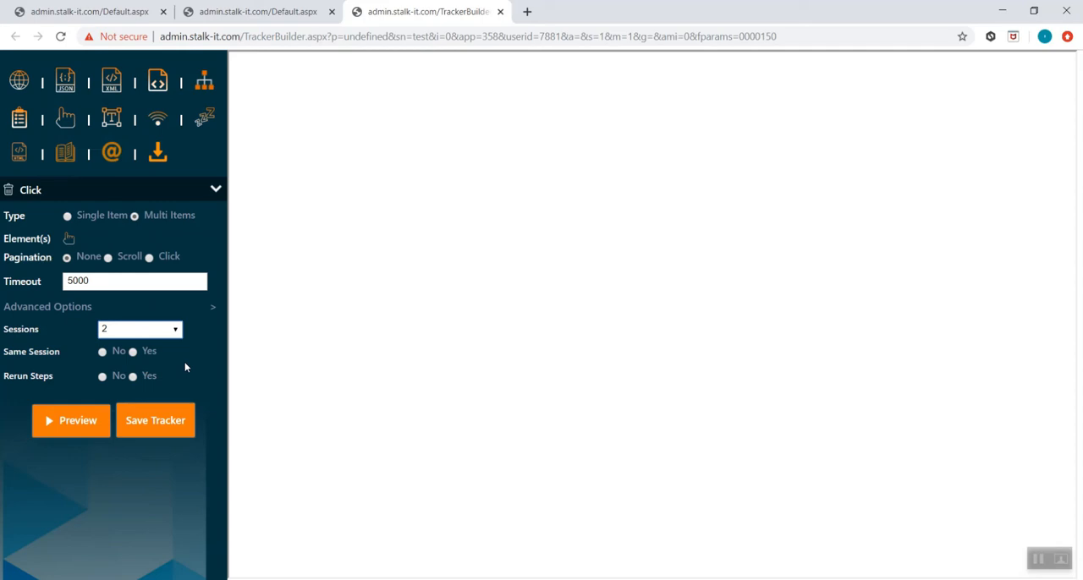
{"action": "left_click", "coordinate": [9, 191]}
- Add an Input action, expand its advanced options to view them, and delete the action
{"action": "left_click", "coordinate": [110, 120]}
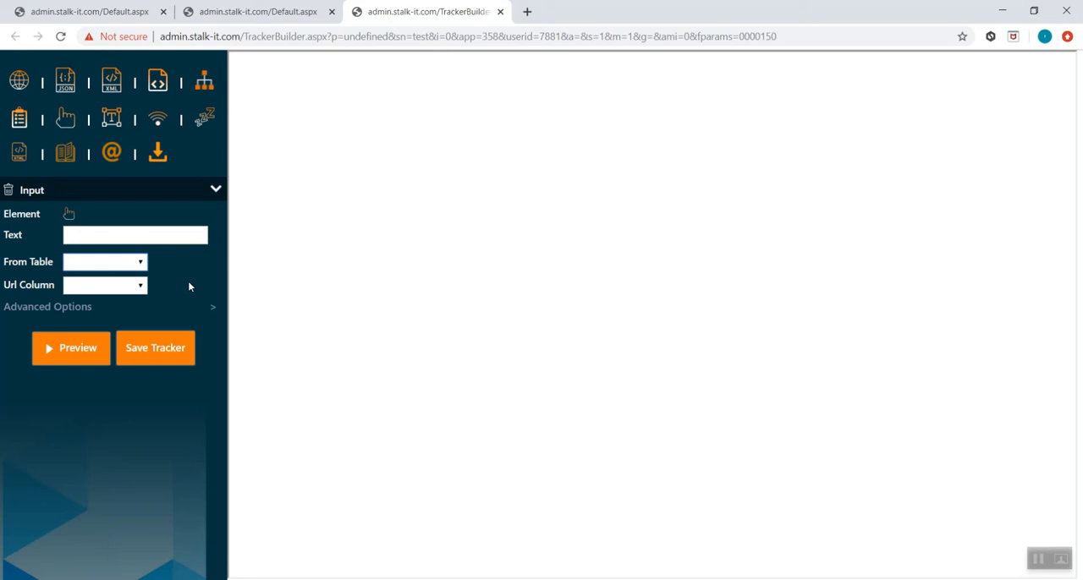
{"action": "left_click", "coordinate": [211, 308]}
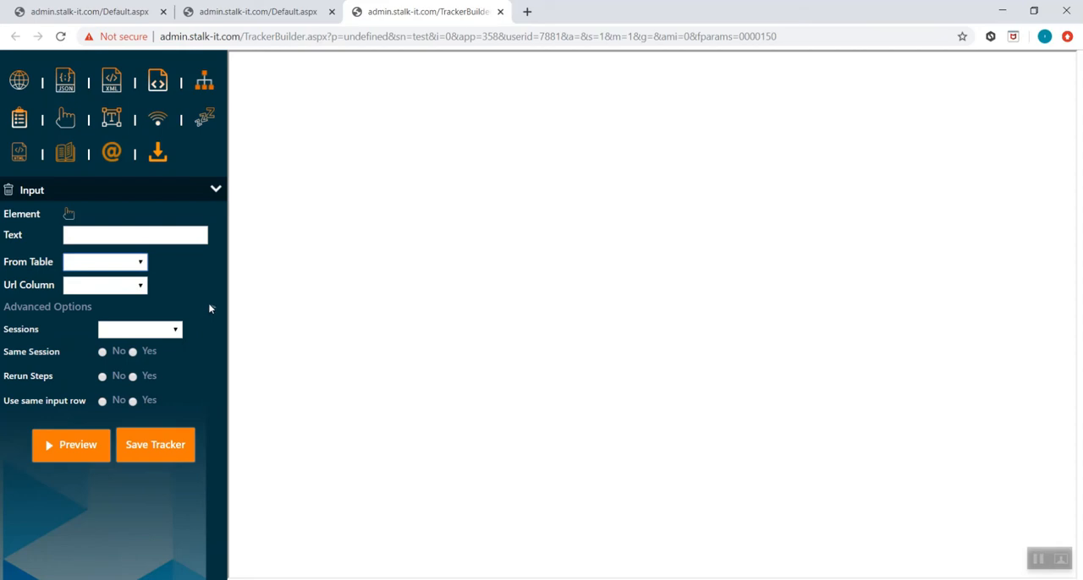
{"action": "left_click", "coordinate": [10, 190]}
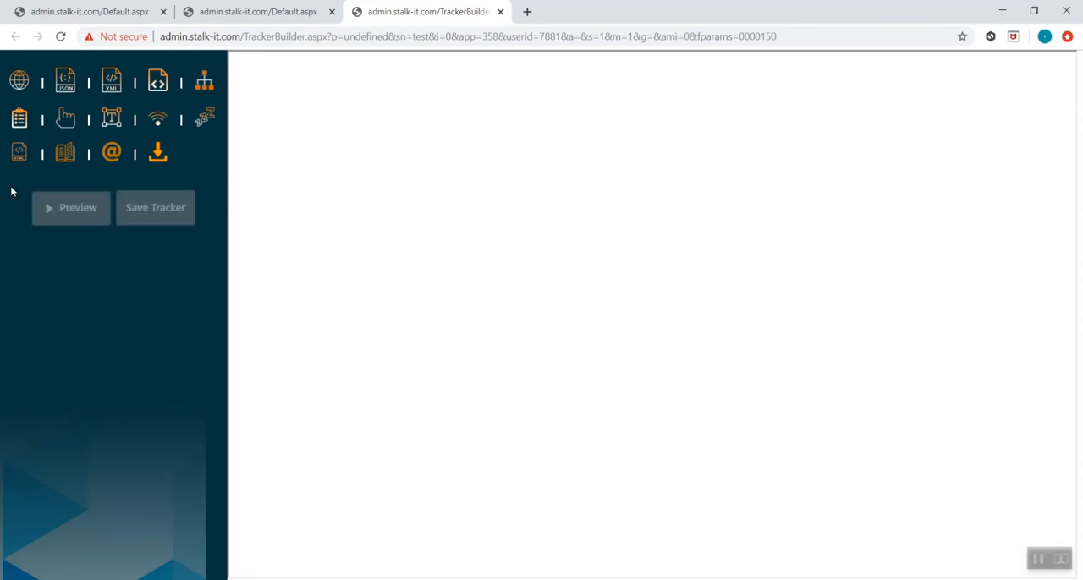
- Add a Scroll Down action to view its Times field and delete it, and do the same with a Timeout action's Sleep(ms) field
{"action": "left_click", "coordinate": [156, 118]}
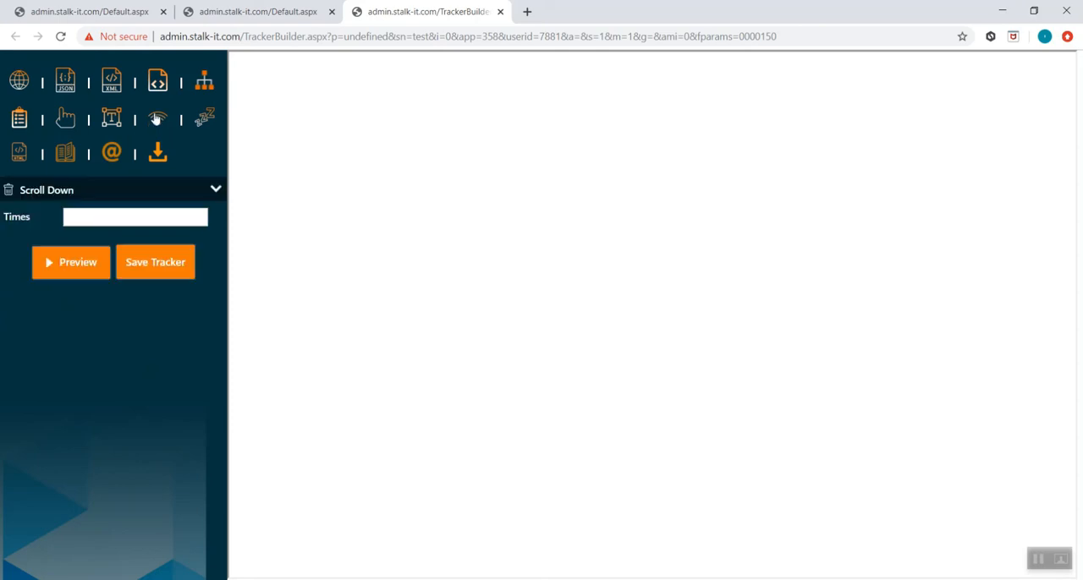
{"action": "left_click", "coordinate": [110, 215]}
{"action": "left_click", "coordinate": [10, 191]}
{"action": "left_click", "coordinate": [197, 118]}
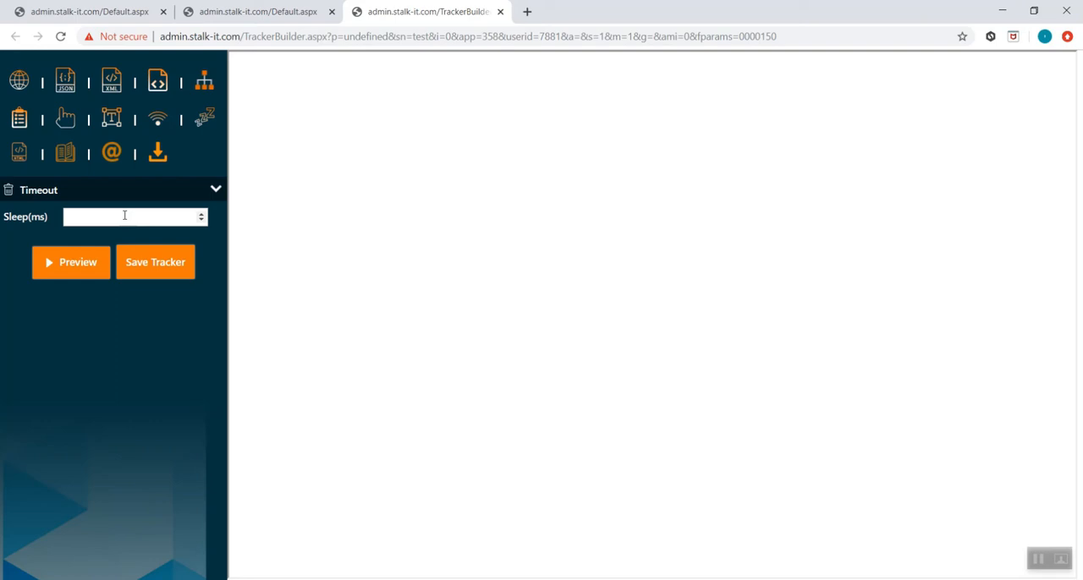
{"action": "left_click", "coordinate": [9, 191]}
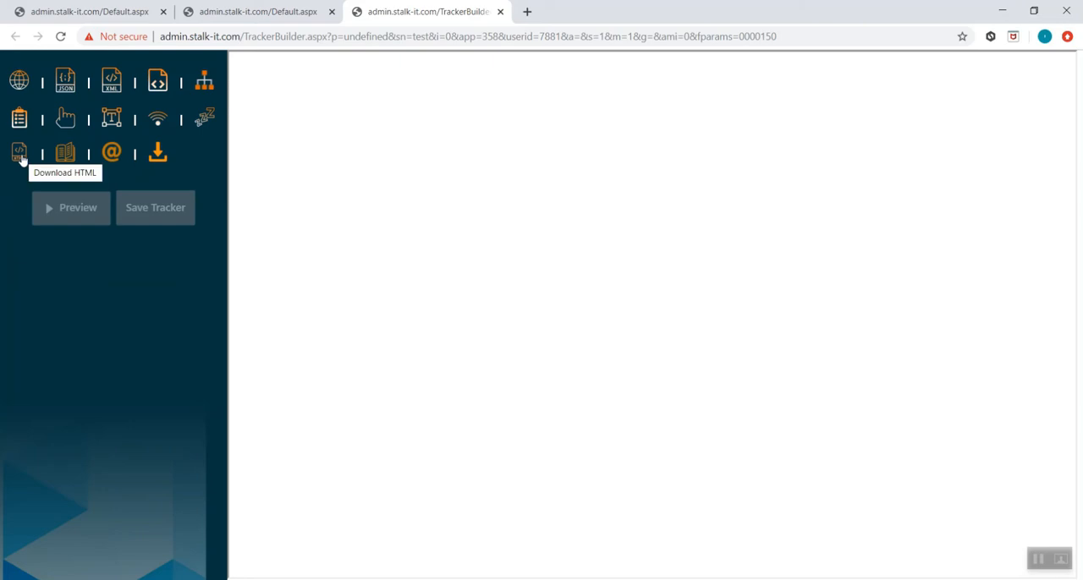
- Add a Download HTML action, view its From Table and Url Column choices without picking any, and delete the action
{"action": "left_click", "coordinate": [19, 156]}
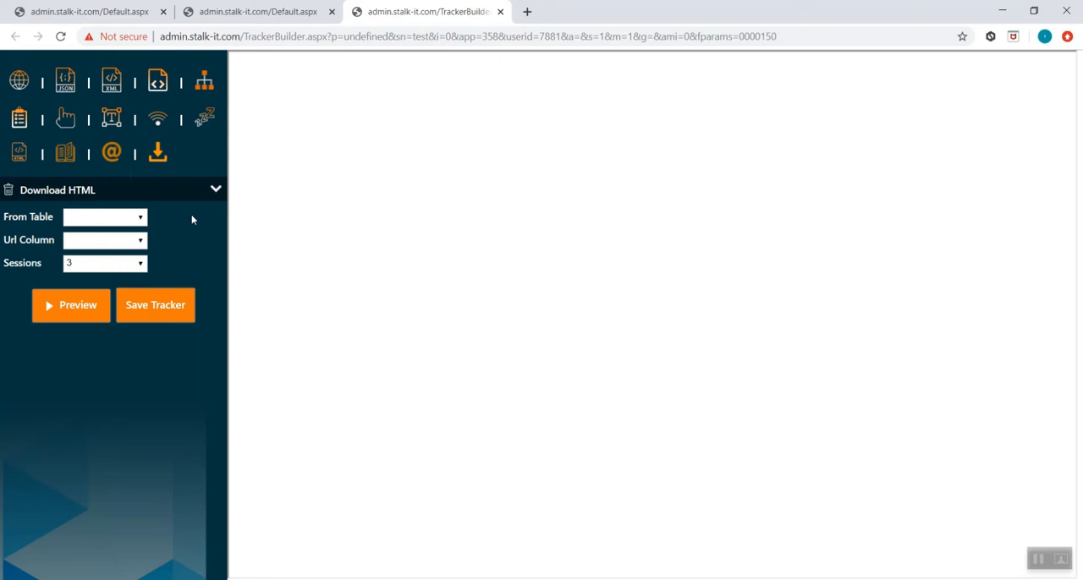
{"action": "left_click", "coordinate": [127, 218]}
{"action": "left_click", "coordinate": [131, 231]}
{"action": "left_click", "coordinate": [129, 245]}
{"action": "left_click", "coordinate": [132, 254]}
{"action": "left_click", "coordinate": [9, 191]}
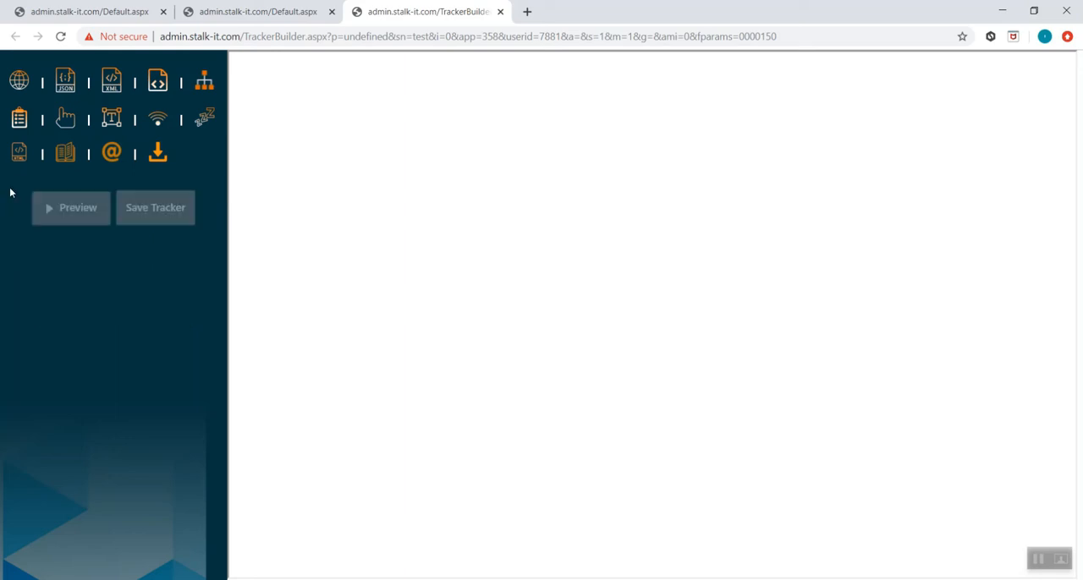
- Add a Read HTML action to view its From Table field, and delete the action
{"action": "left_click", "coordinate": [68, 159]}
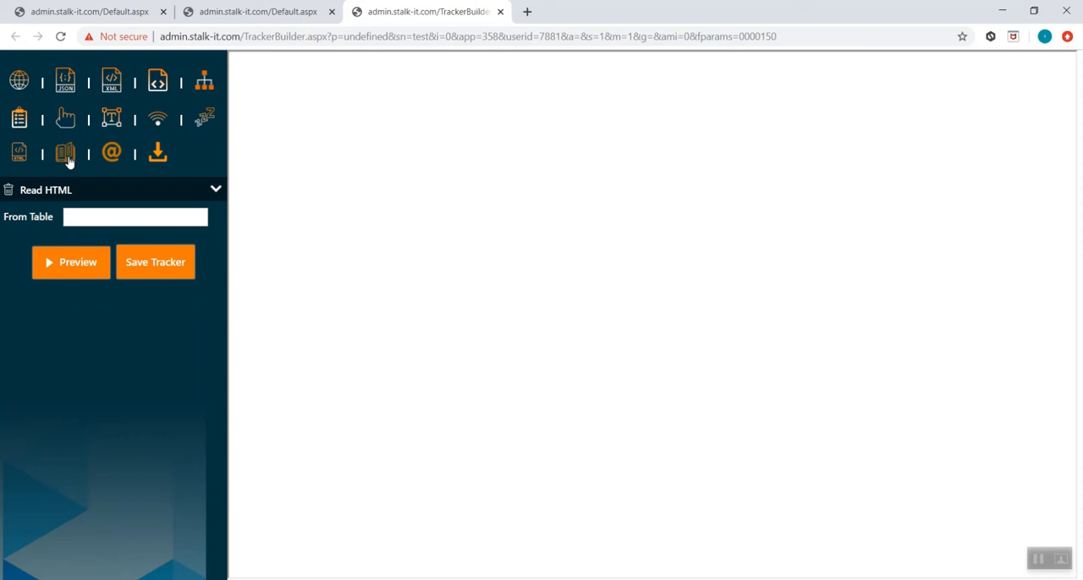
{"action": "left_click", "coordinate": [10, 194]}
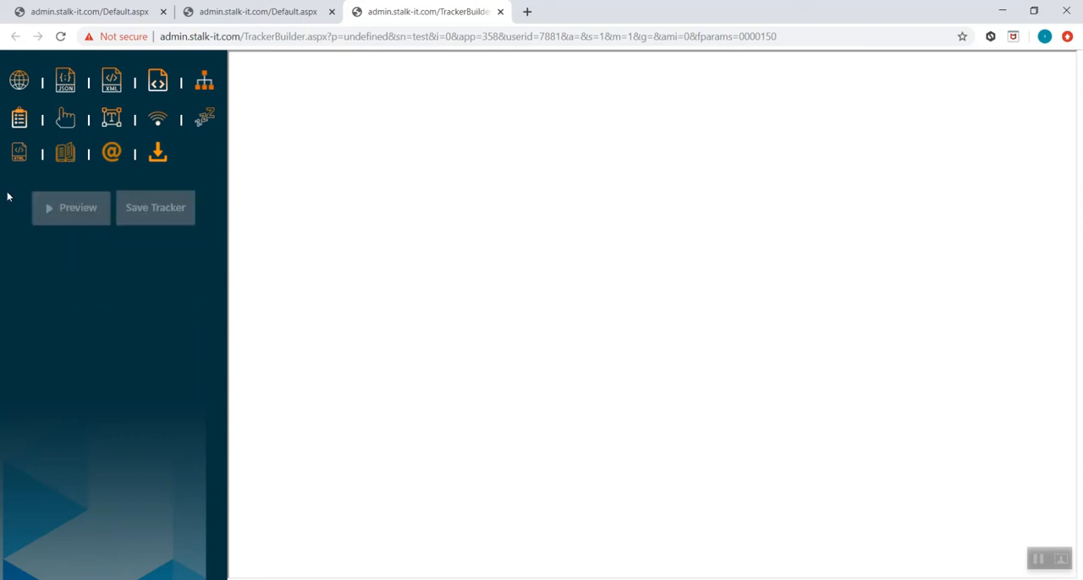
- Add an Email Fisher action to view its From Table and Url Column fields
{"action": "left_click", "coordinate": [116, 164]}
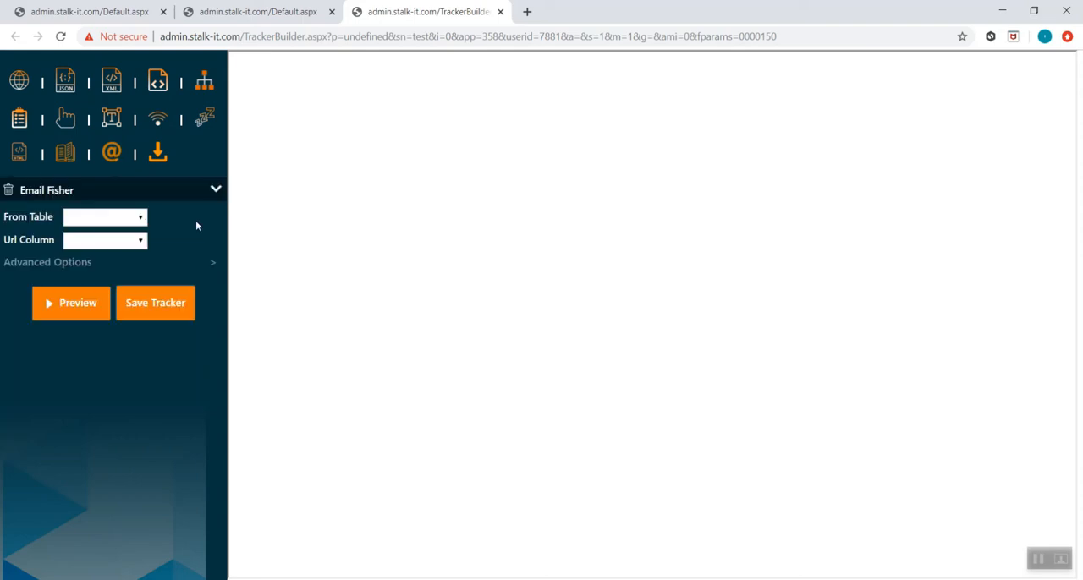
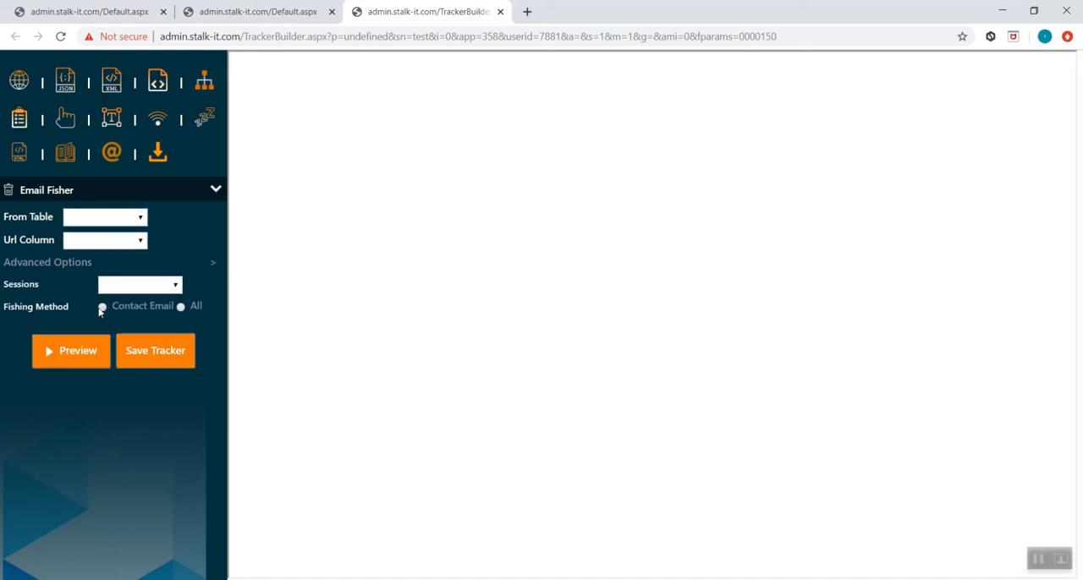
- Set the Email Fisher action's fishing method to Contact Email
{"action": "left_click", "coordinate": [102, 307]}
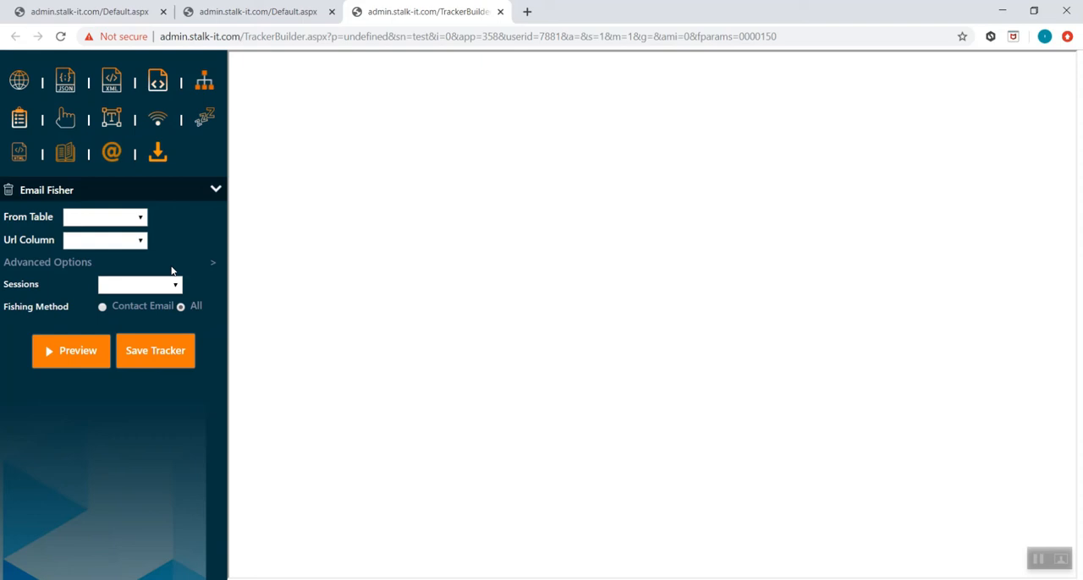
- Replace the Email Fisher action with a Download Images/Files action and view its Subfolders choices
{"action": "left_click", "coordinate": [8, 195]}
{"action": "left_click", "coordinate": [157, 153]}
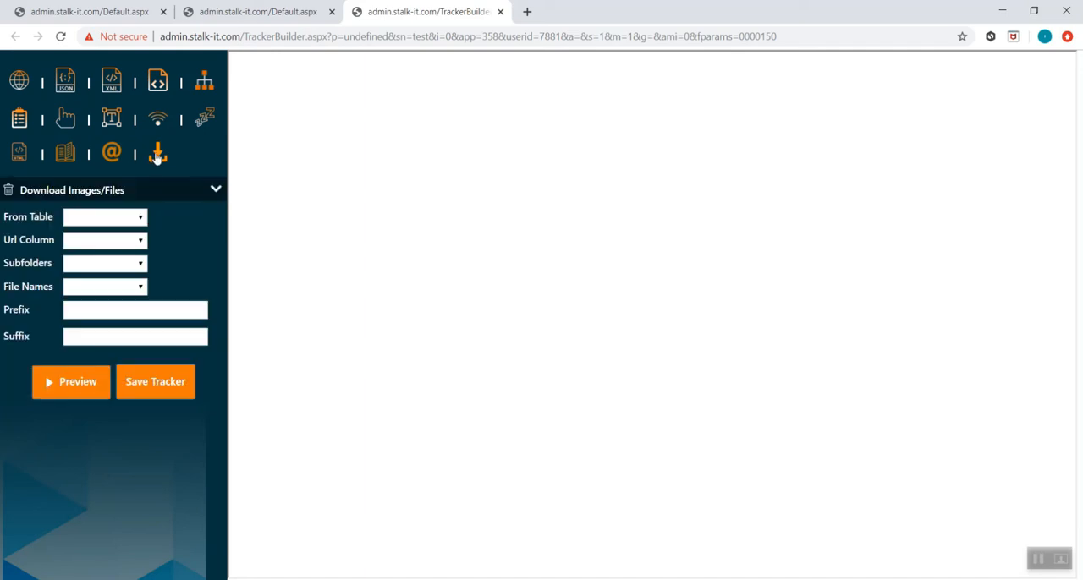
{"action": "left_click", "coordinate": [136, 266]}
{"action": "left_click", "coordinate": [136, 265]}
- Delete the Download Images/Files action, and add and remove an Extract Data action to leave the builder empty
{"action": "left_click", "coordinate": [9, 192]}
{"action": "left_click", "coordinate": [19, 118]}
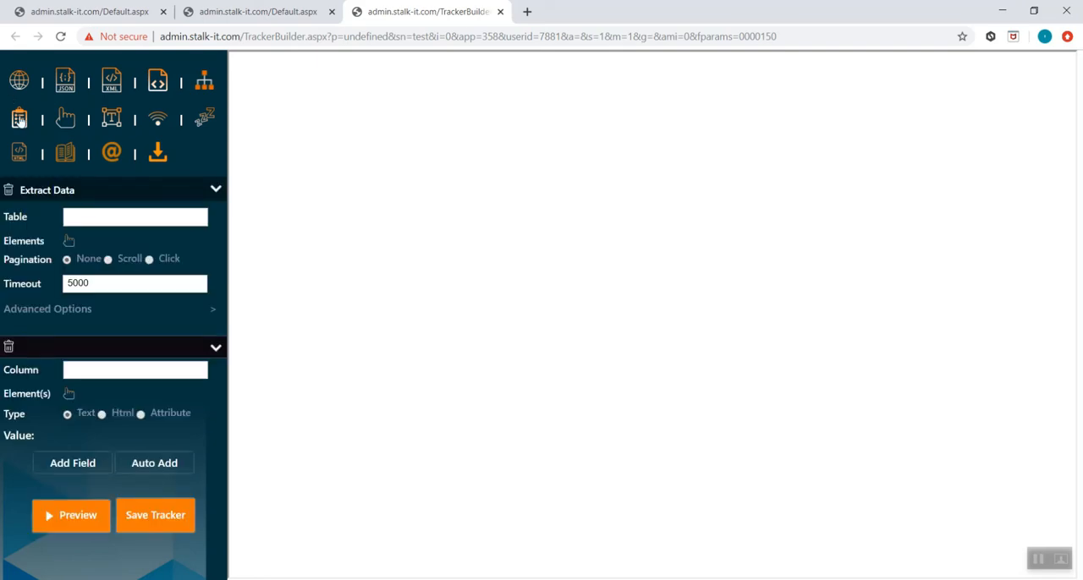
{"action": "left_click", "coordinate": [8, 190]}
- Add a URL action with the copied Yellow Pages search address for Restaurants in Jackson, MS, and preview it
{"action": "left_click", "coordinate": [18, 81]}
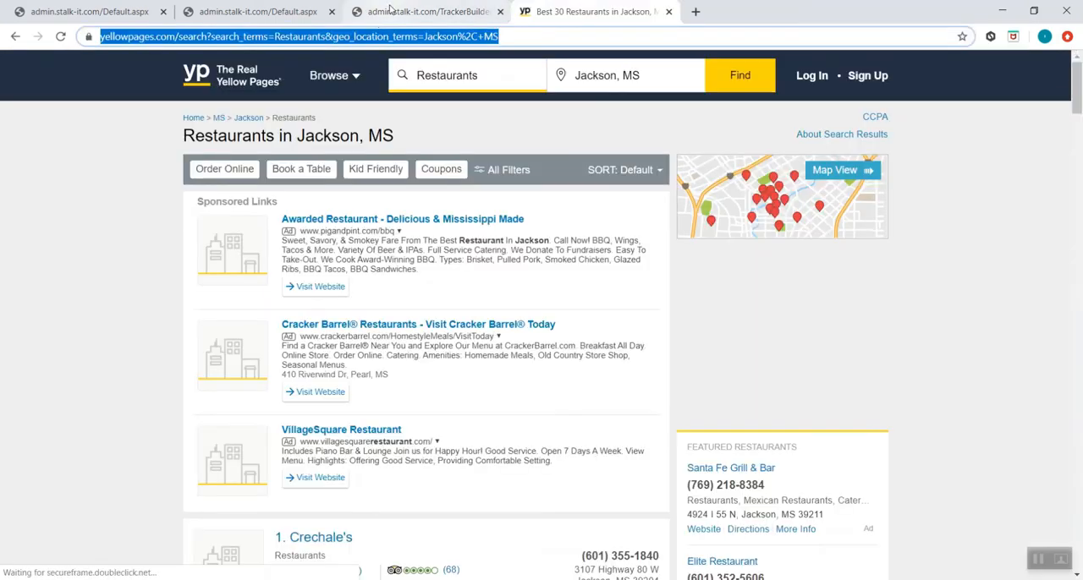
{"action": "left_click", "coordinate": [391, 11]}
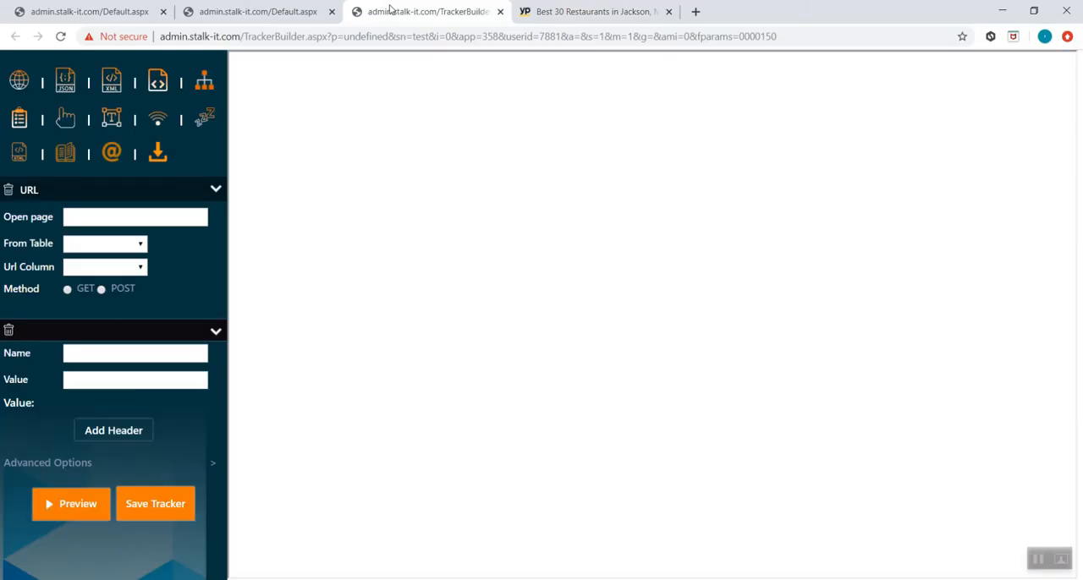
{"action": "left_click", "coordinate": [119, 216]}
{"action": "key", "text": "ctrl+v"}
{"action": "left_click", "coordinate": [74, 503]}
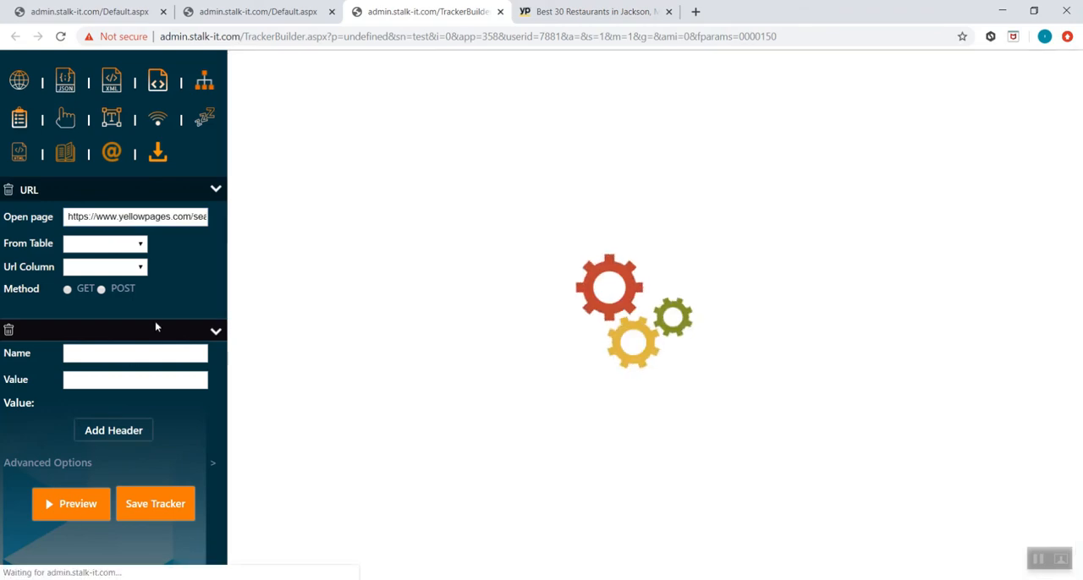
- Add an Extract Data action, name its table "yellowpages" and activate element picking for the table
{"action": "left_click", "coordinate": [22, 122]}
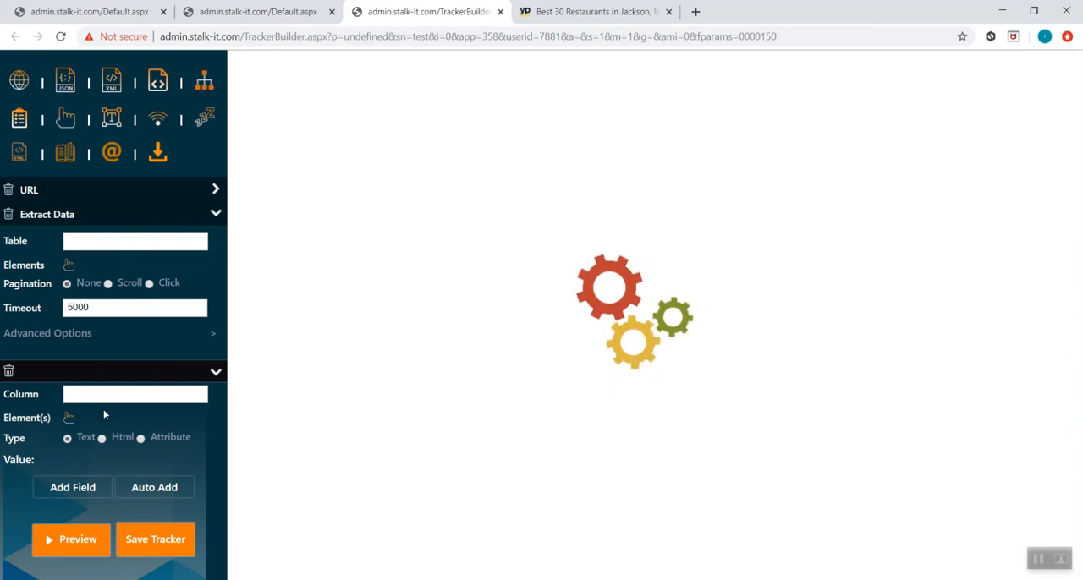
{"action": "left_click", "coordinate": [137, 240]}
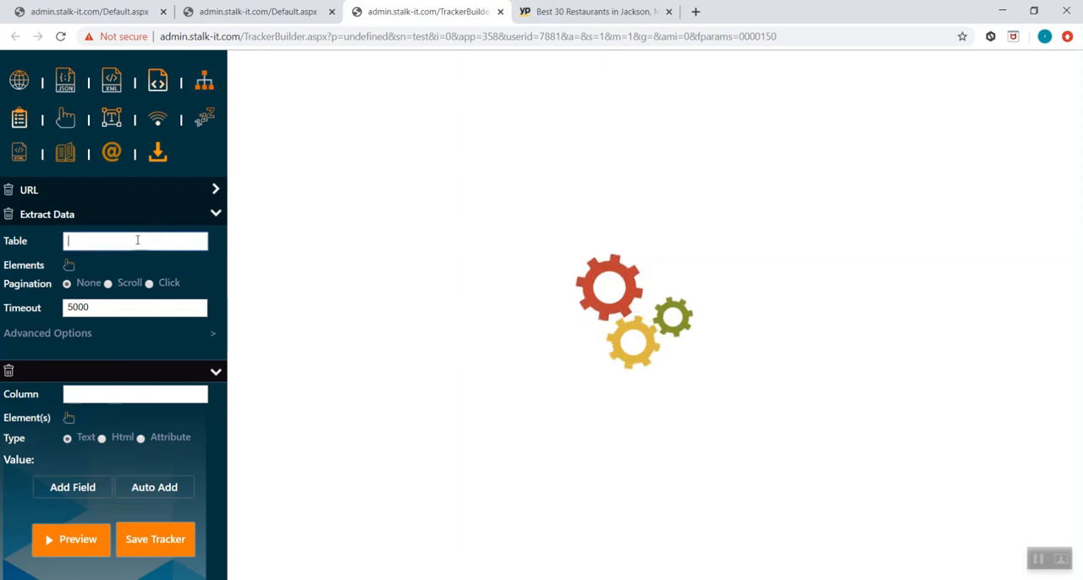
{"action": "type", "text": "yellowpages"}
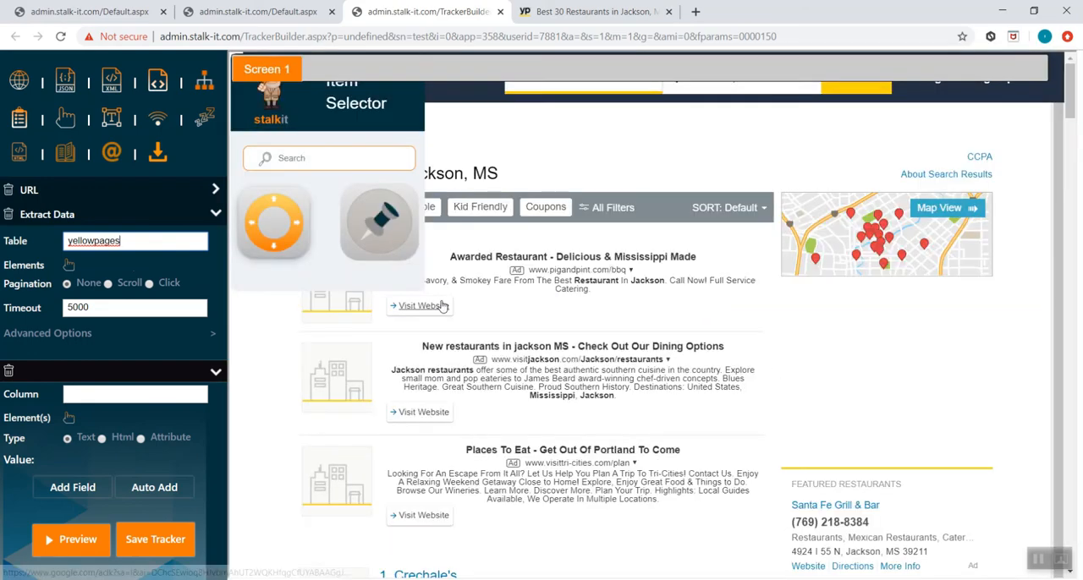
{"action": "scroll", "coordinate": [441, 306], "scroll_direction": "down", "scroll_amount": 2}
{"action": "scroll", "coordinate": [441, 306], "scroll_direction": "down", "scroll_amount": 1}
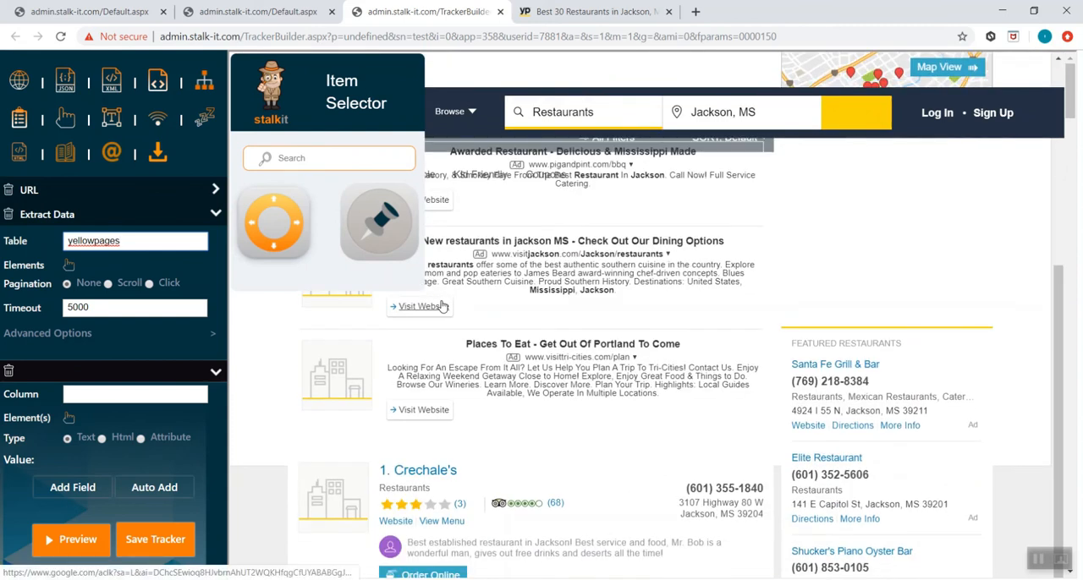
{"action": "scroll", "coordinate": [441, 306], "scroll_direction": "down", "scroll_amount": 1}
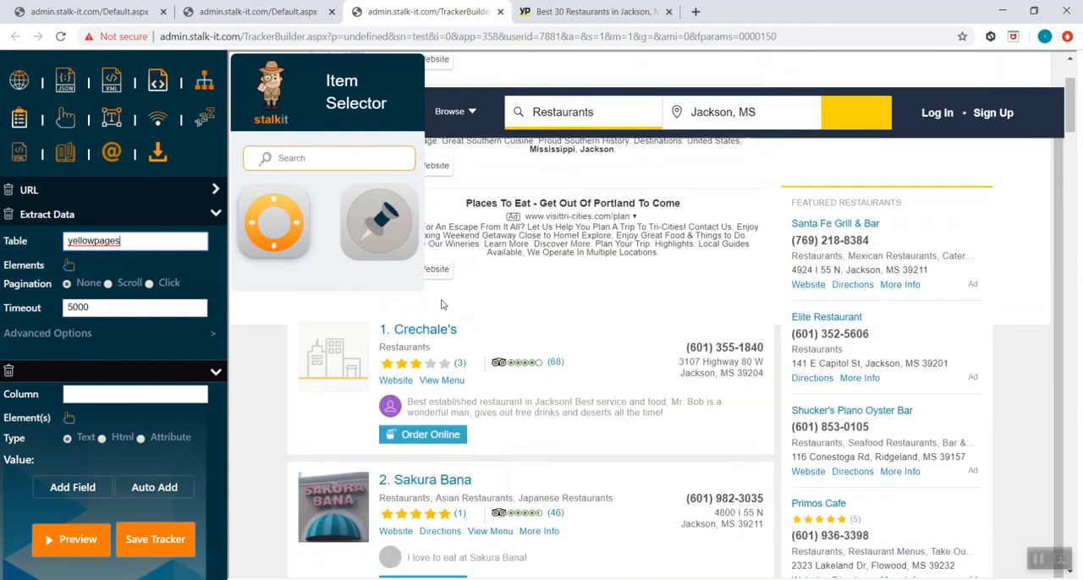
{"action": "left_click", "coordinate": [69, 268]}
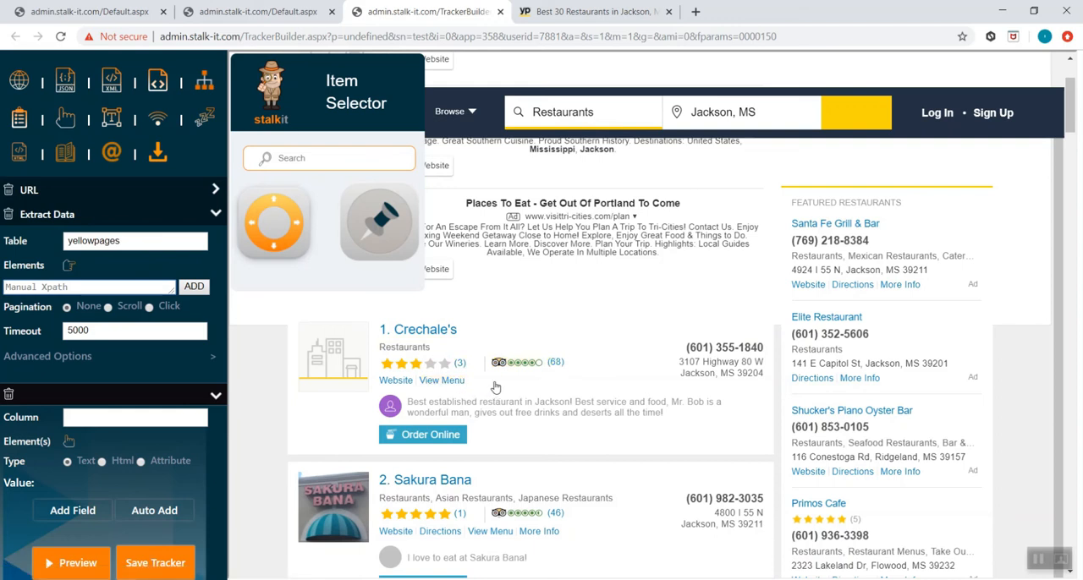
- Pick the first listing's heading as the table element and apply its suggested XPath to all matching result headings
{"action": "left_click", "coordinate": [467, 333]}
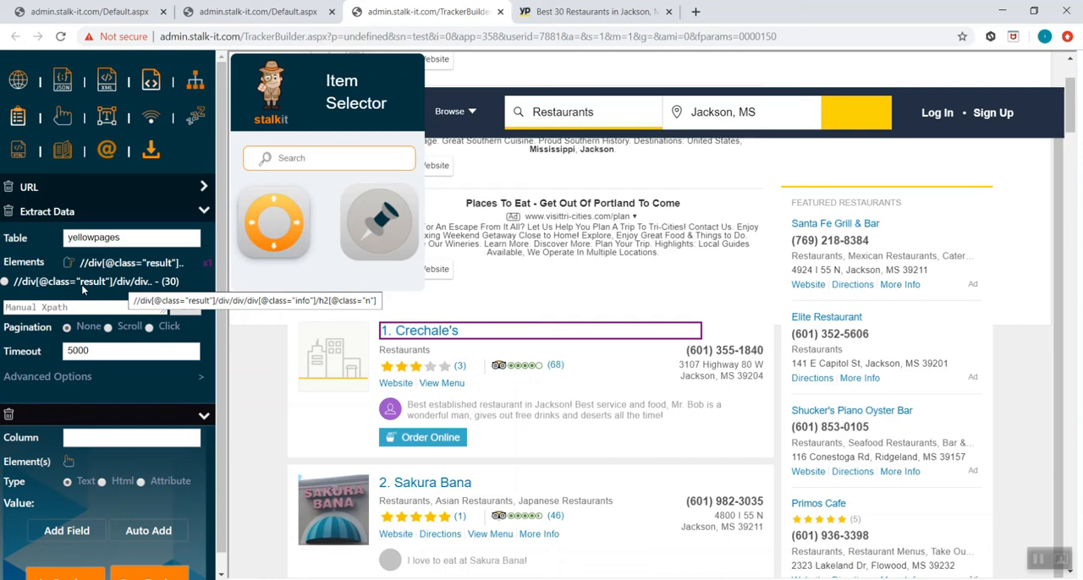
{"action": "left_click", "coordinate": [34, 286]}
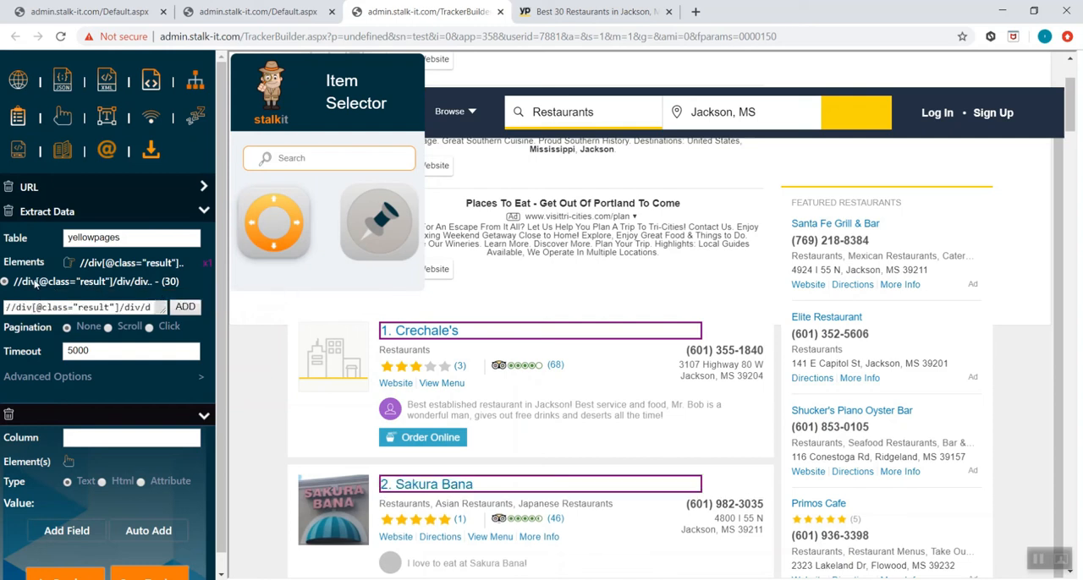
{"action": "scroll", "coordinate": [506, 362], "scroll_direction": "down", "scroll_amount": 3}
{"action": "scroll", "coordinate": [505, 362], "scroll_direction": "down", "scroll_amount": 5}
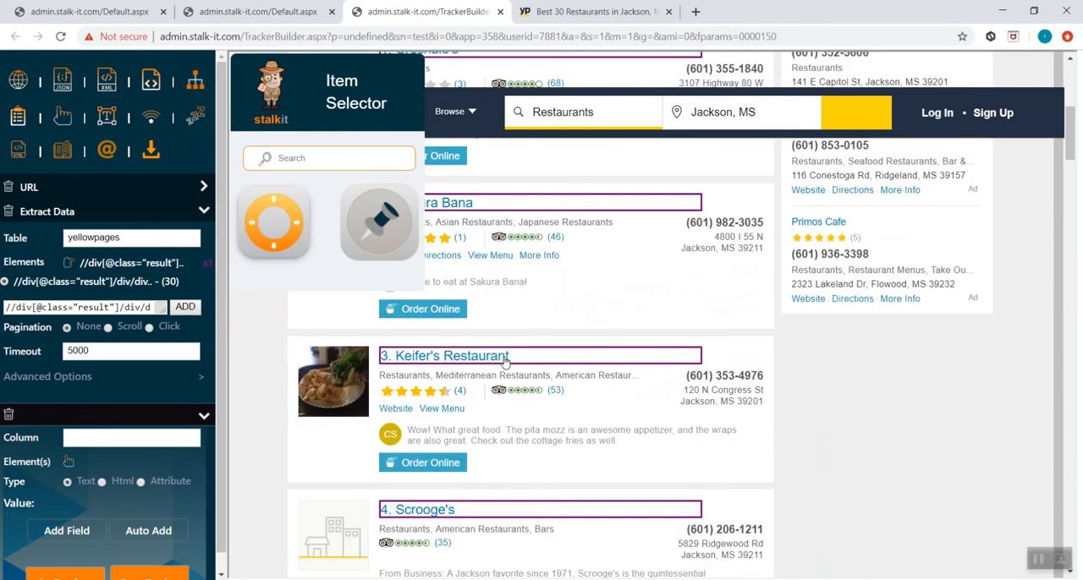
{"action": "scroll", "coordinate": [505, 362], "scroll_direction": "down", "scroll_amount": 5}
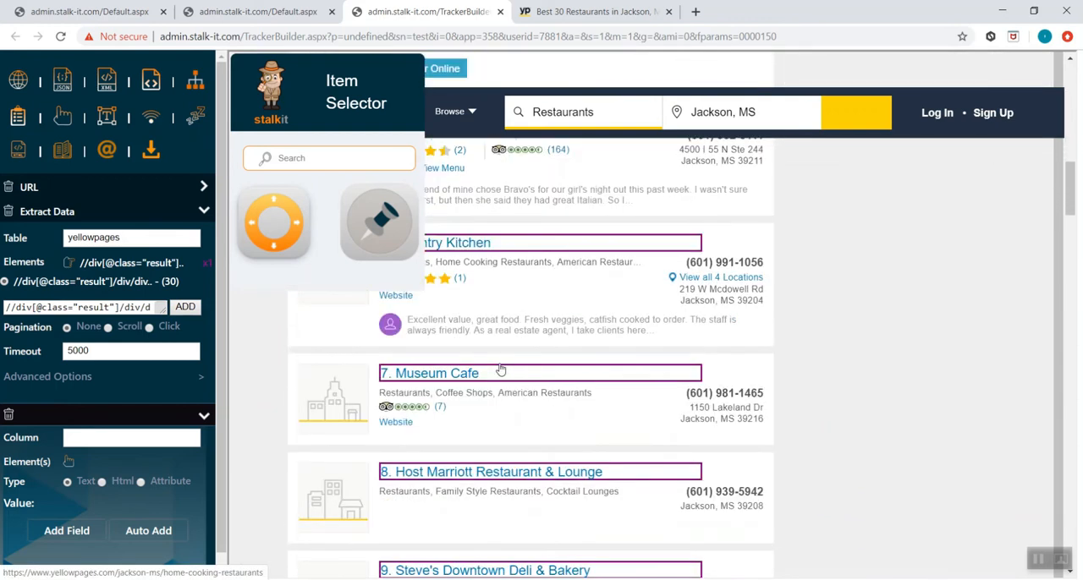
{"action": "scroll", "coordinate": [502, 363], "scroll_direction": "up", "scroll_amount": 5}
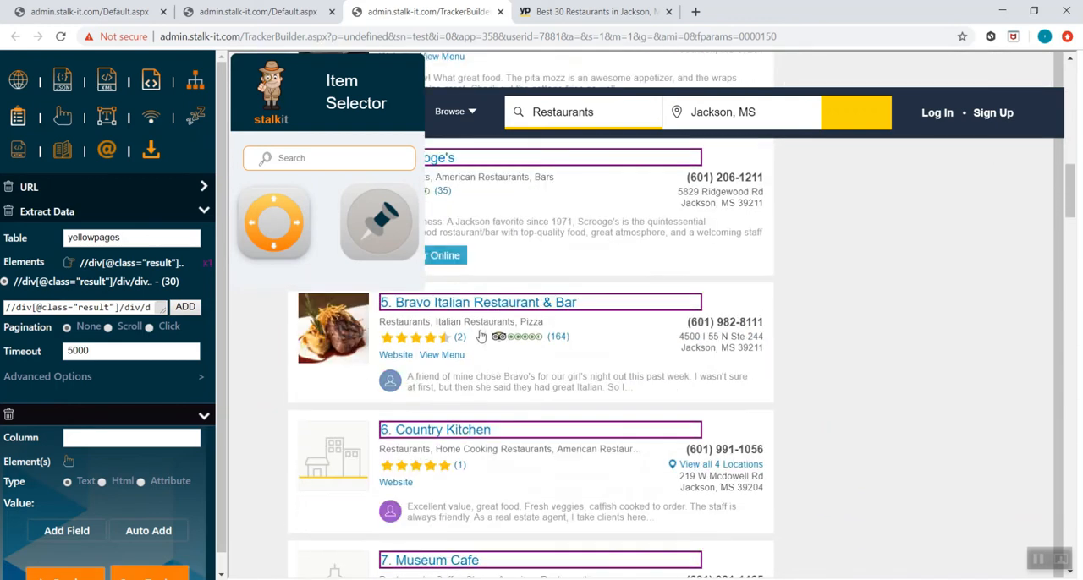
{"action": "scroll", "coordinate": [499, 367], "scroll_direction": "up", "scroll_amount": 7}
{"action": "scroll", "coordinate": [492, 338], "scroll_direction": "up", "scroll_amount": 1}
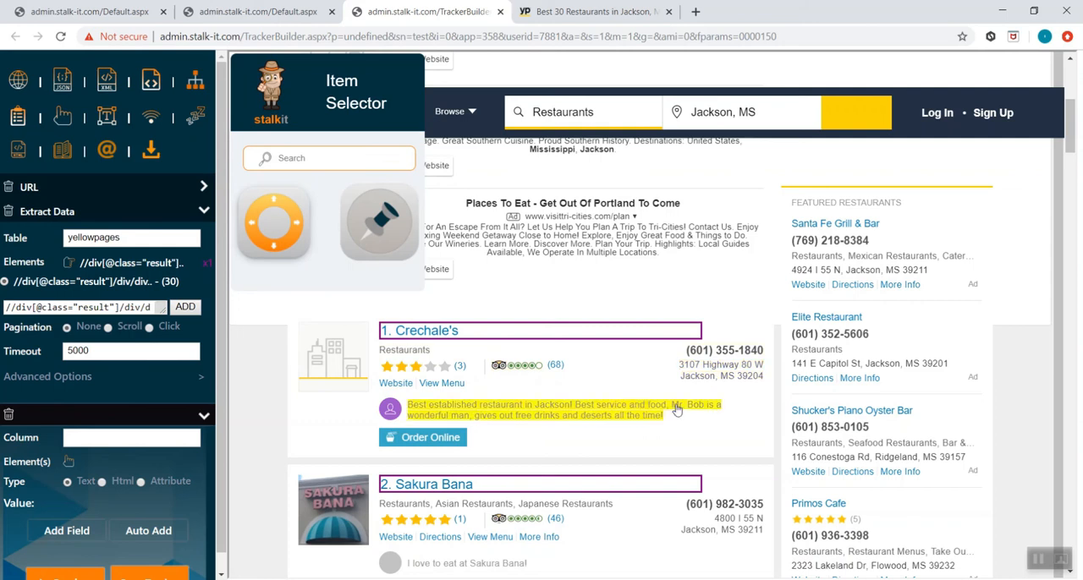
{"action": "left_click", "coordinate": [760, 443]}
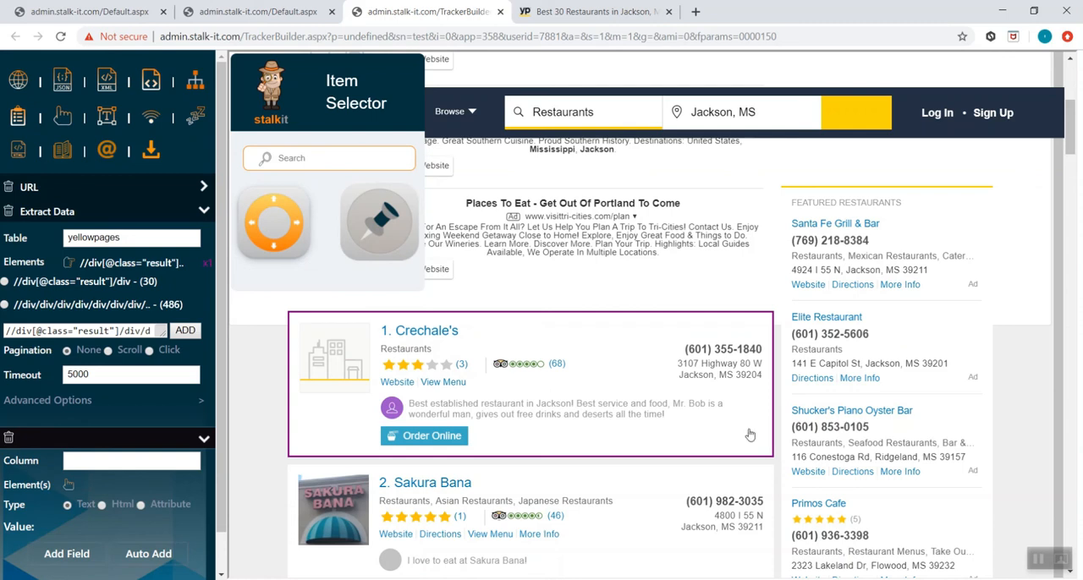
{"action": "left_click", "coordinate": [100, 281]}
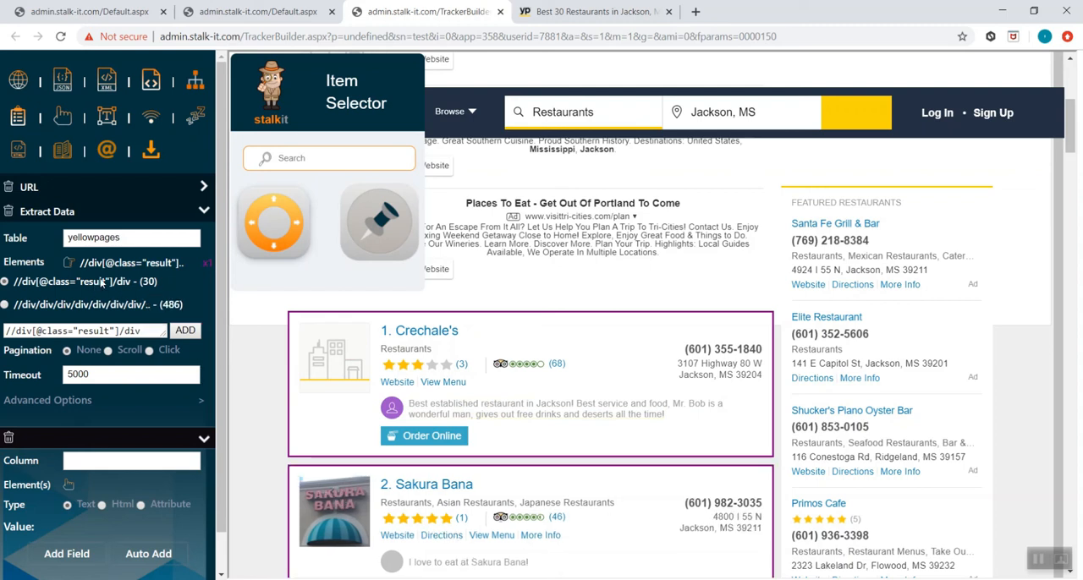
{"action": "scroll", "coordinate": [383, 370], "scroll_direction": "down", "scroll_amount": 3}
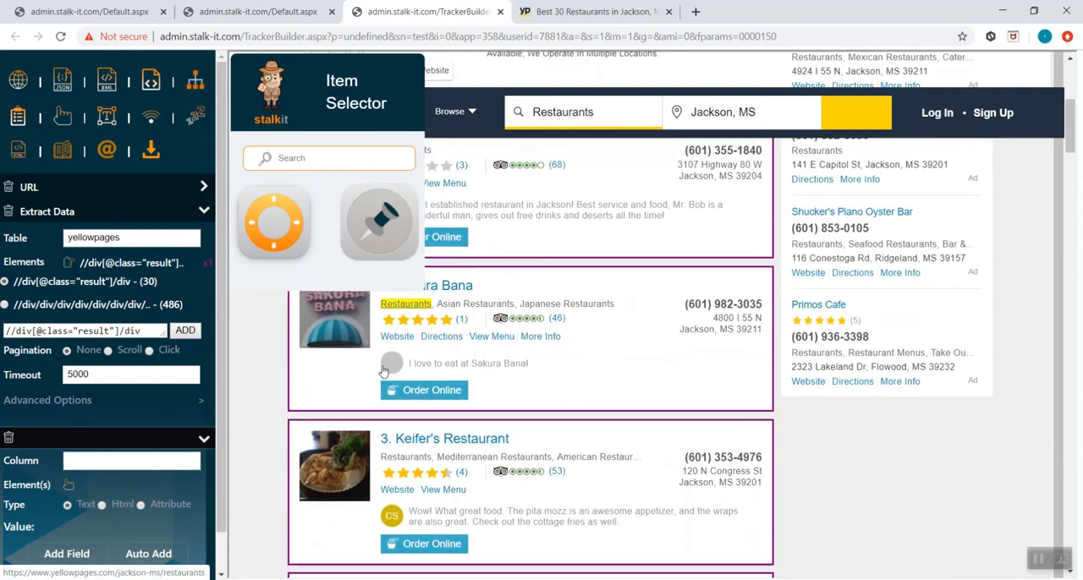
{"action": "scroll", "coordinate": [384, 369], "scroll_direction": "up", "scroll_amount": 3}
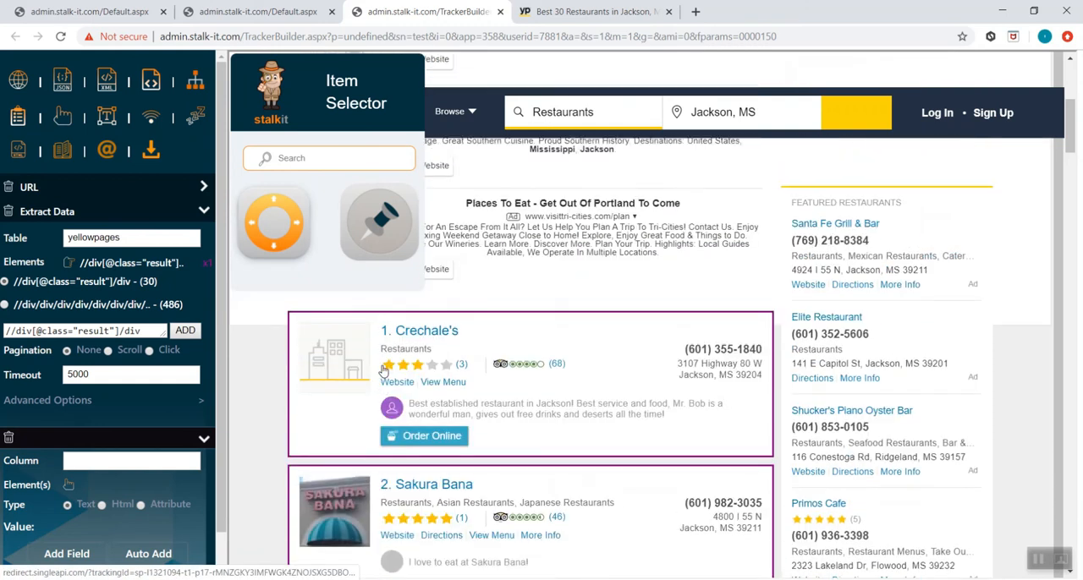
{"action": "left_click", "coordinate": [450, 335]}
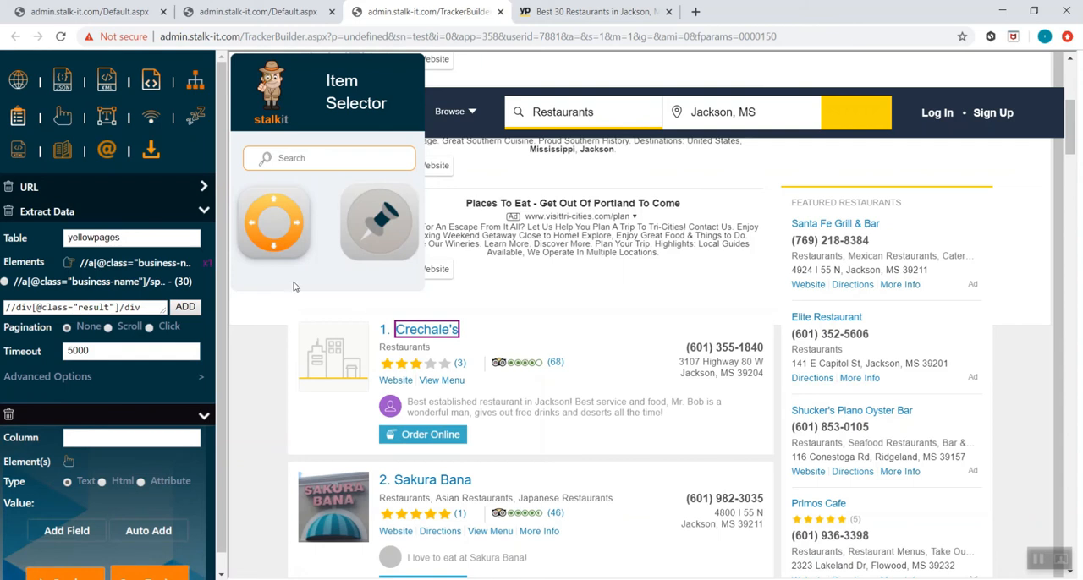
{"action": "left_click", "coordinate": [274, 203]}
{"action": "left_click", "coordinate": [273, 203]}
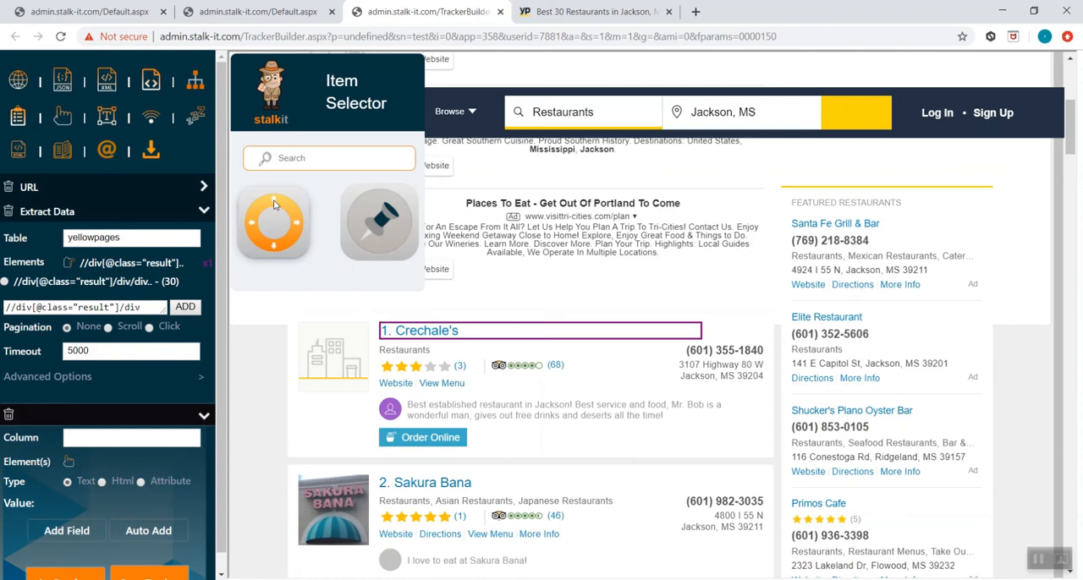
{"action": "left_click", "coordinate": [273, 203]}
{"action": "left_click", "coordinate": [274, 203]}
{"action": "left_click", "coordinate": [273, 203]}
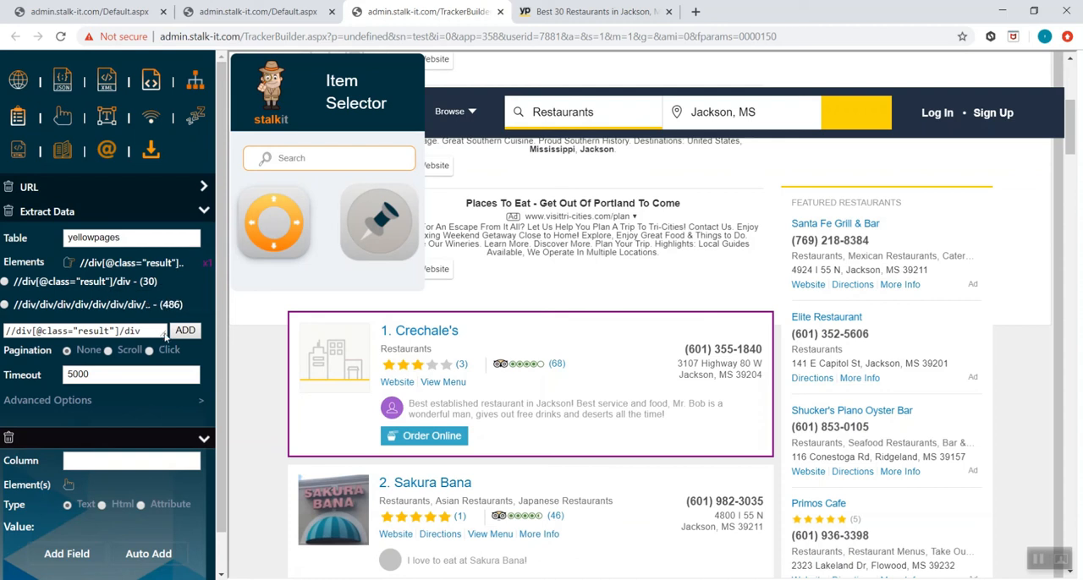
{"action": "left_click_drag", "start_coordinate": [165, 337], "coordinate": [4, 348]}
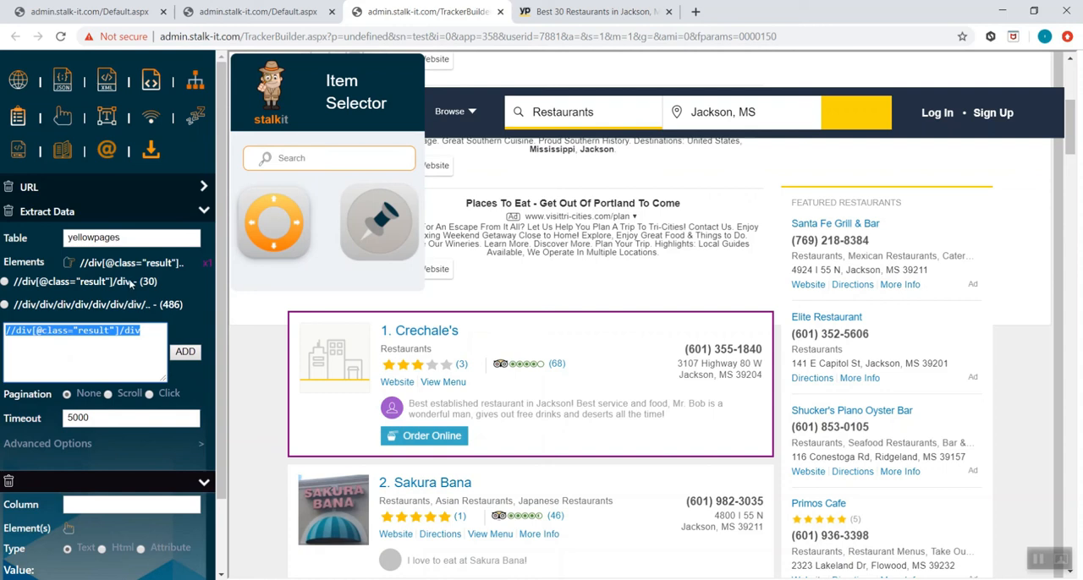
{"action": "left_click", "coordinate": [5, 282]}
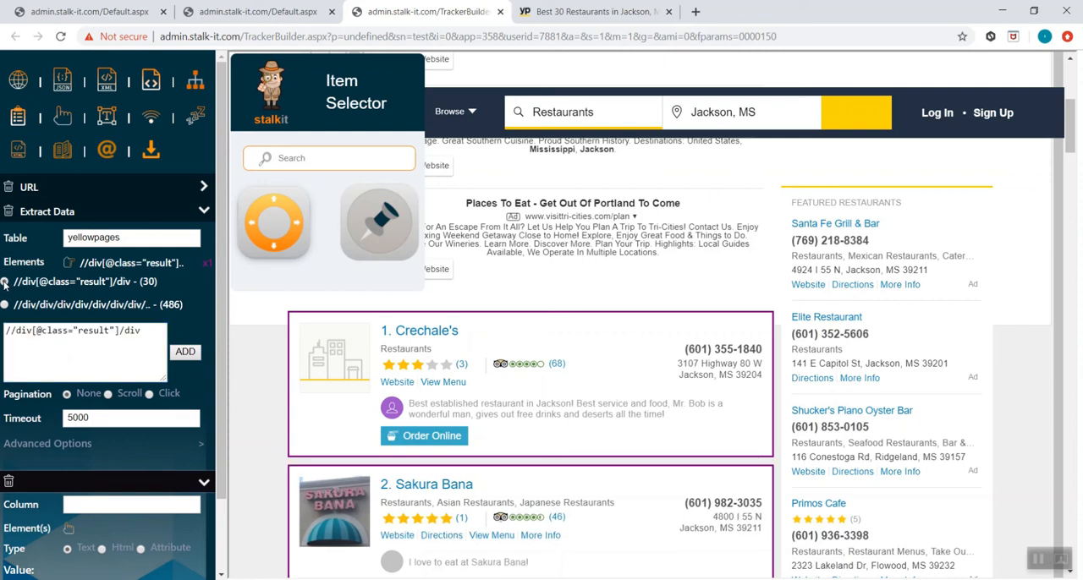
{"action": "scroll", "coordinate": [239, 298], "scroll_direction": "down", "scroll_amount": 2}
{"action": "scroll", "coordinate": [238, 299], "scroll_direction": "down", "scroll_amount": 3}
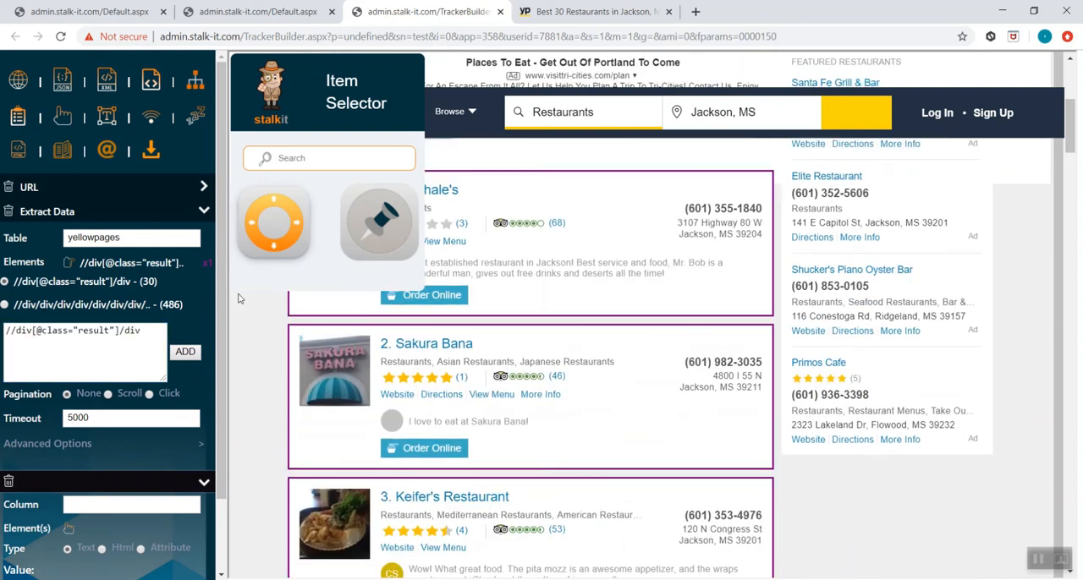
{"action": "scroll", "coordinate": [248, 356], "scroll_direction": "down", "scroll_amount": 2}
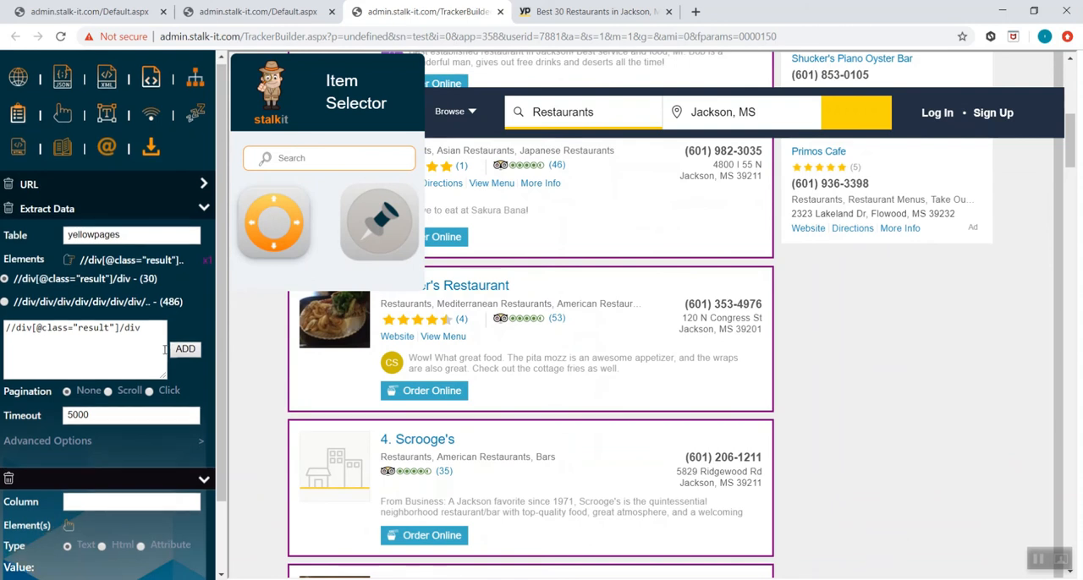
- Name the first column of the Extract Data action "bizname"
{"action": "scroll", "coordinate": [165, 351], "scroll_direction": "down", "scroll_amount": 1}
{"action": "left_click", "coordinate": [106, 438]}
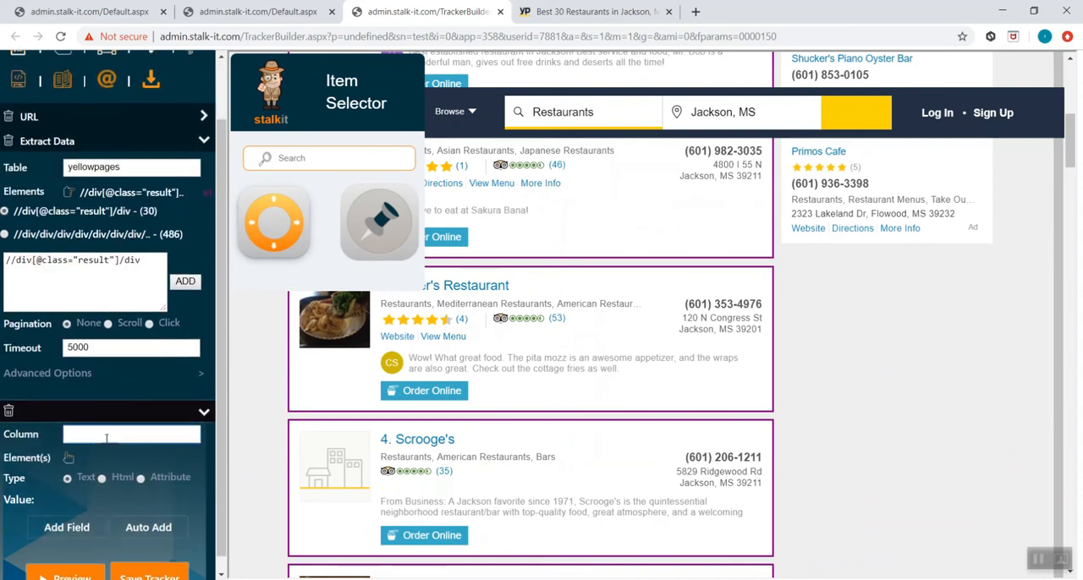
{"action": "type", "text": "t"}
{"action": "key", "text": "BackSpace"}
{"action": "type", "text": "bizname"}
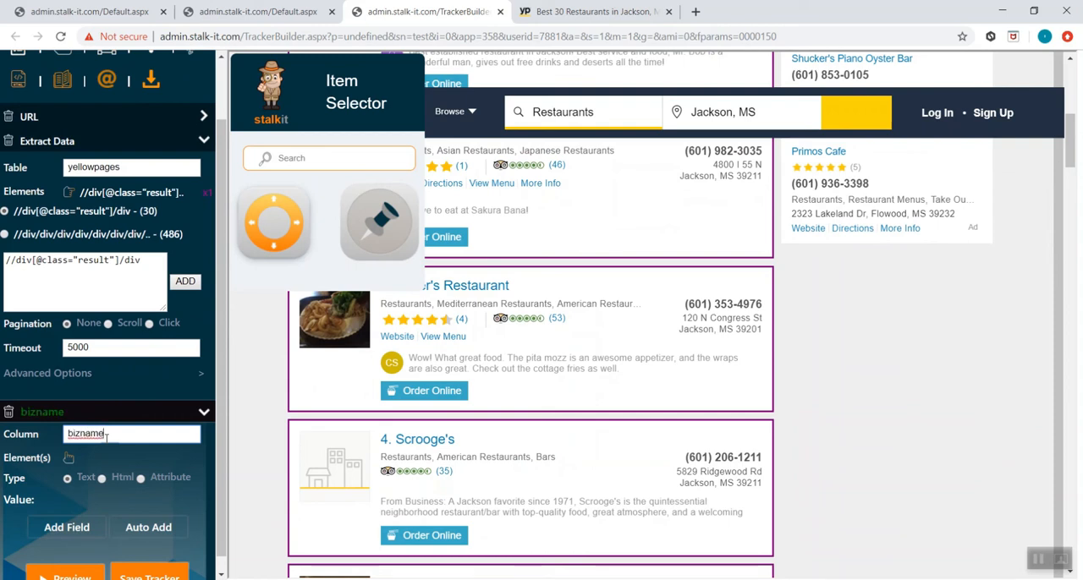
- Pick the business name Scrooge's in the fourth listing as the element for the bizname column
{"action": "left_click", "coordinate": [70, 460]}
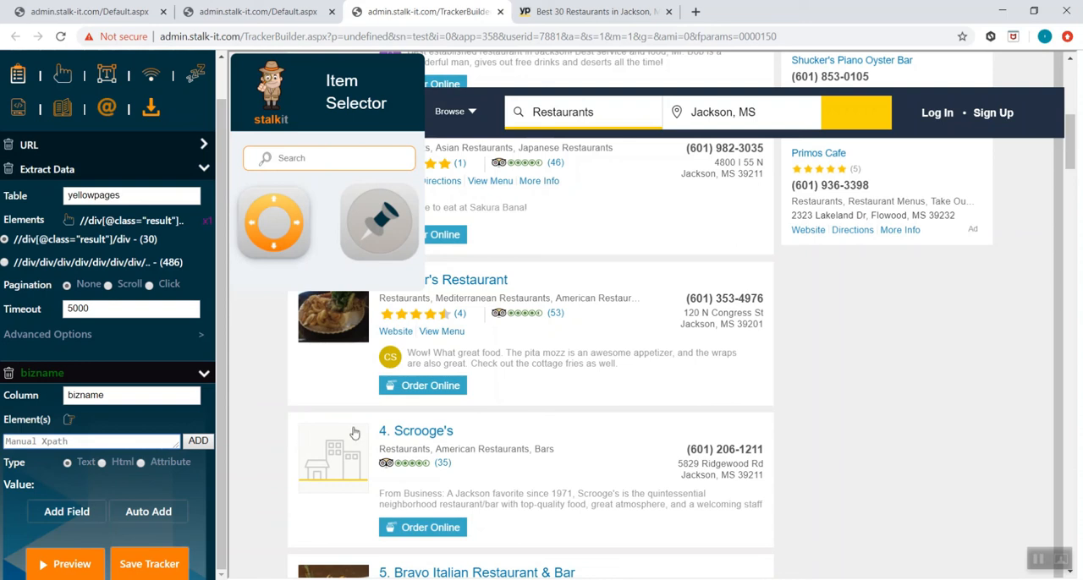
{"action": "left_click", "coordinate": [412, 433]}
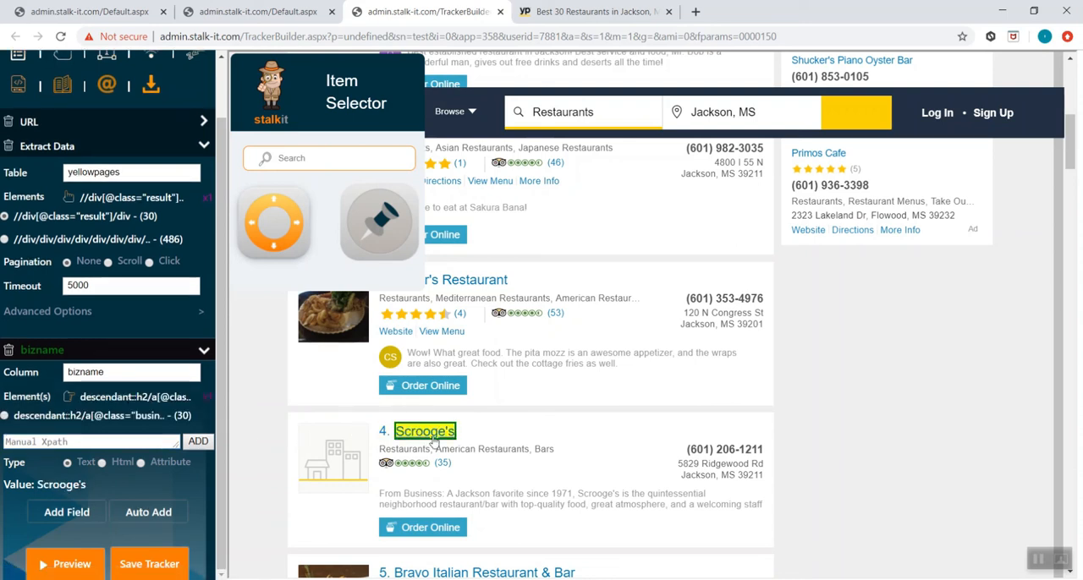
{"action": "scroll", "coordinate": [433, 495], "scroll_direction": "down", "scroll_amount": 1}
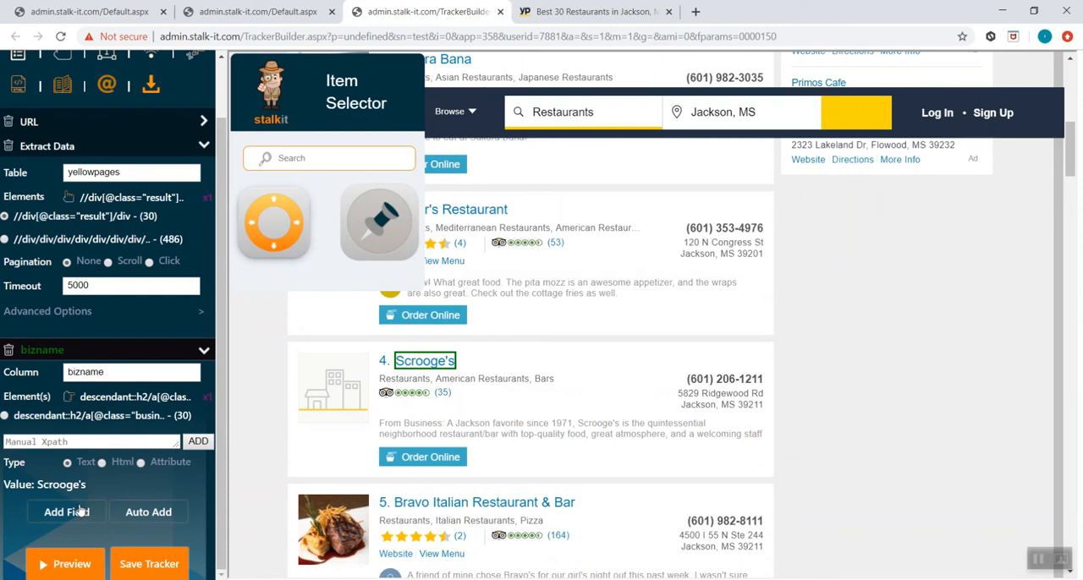
{"action": "scroll", "coordinate": [61, 484], "scroll_direction": "up", "scroll_amount": 1}
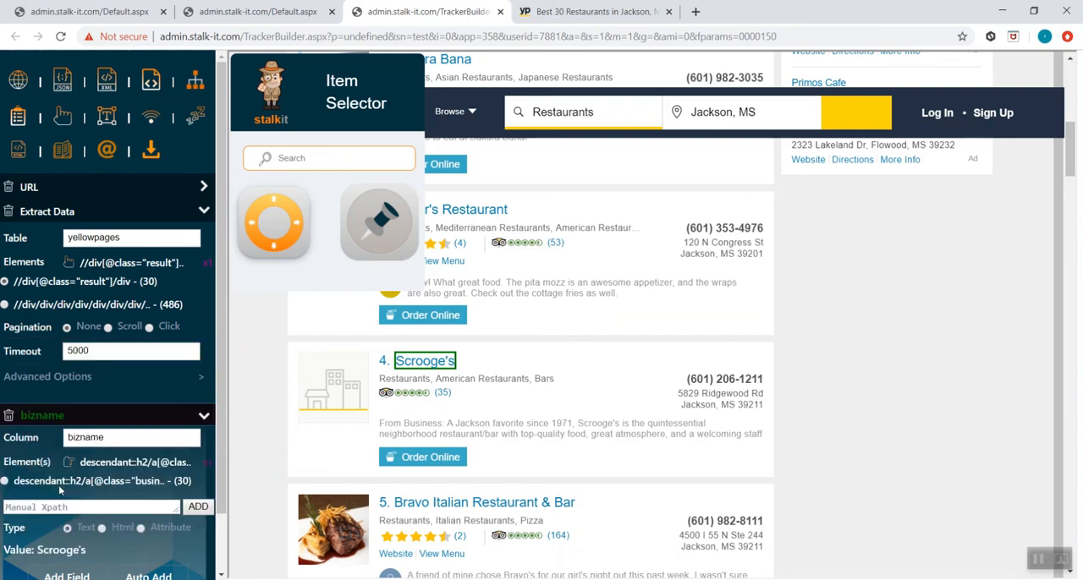
{"action": "scroll", "coordinate": [76, 509], "scroll_direction": "down", "scroll_amount": 1}
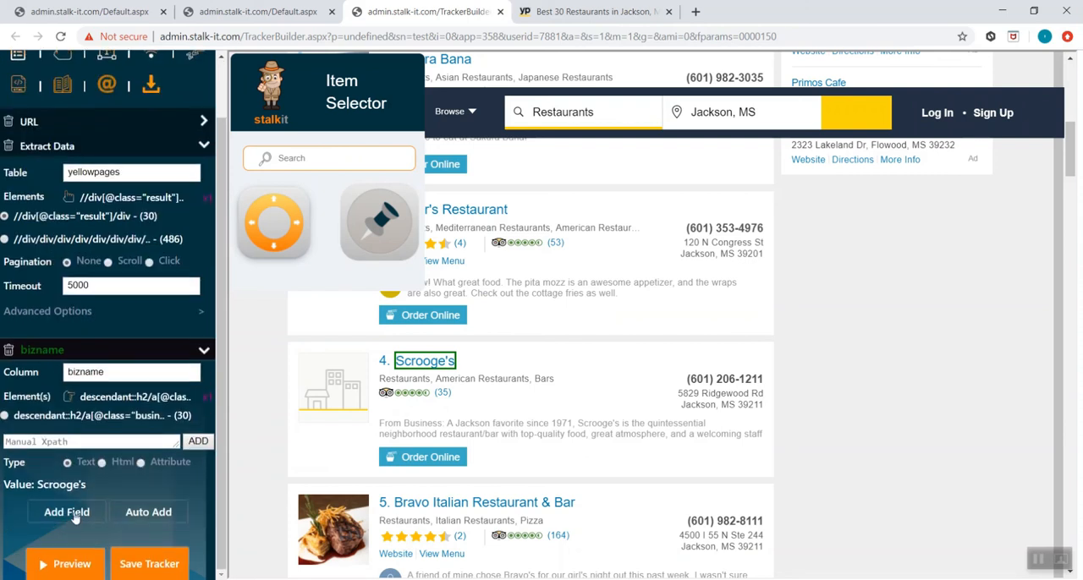
- Try the Html and Attribute types for the bizname column and set it back to Text
{"action": "left_click", "coordinate": [102, 463]}
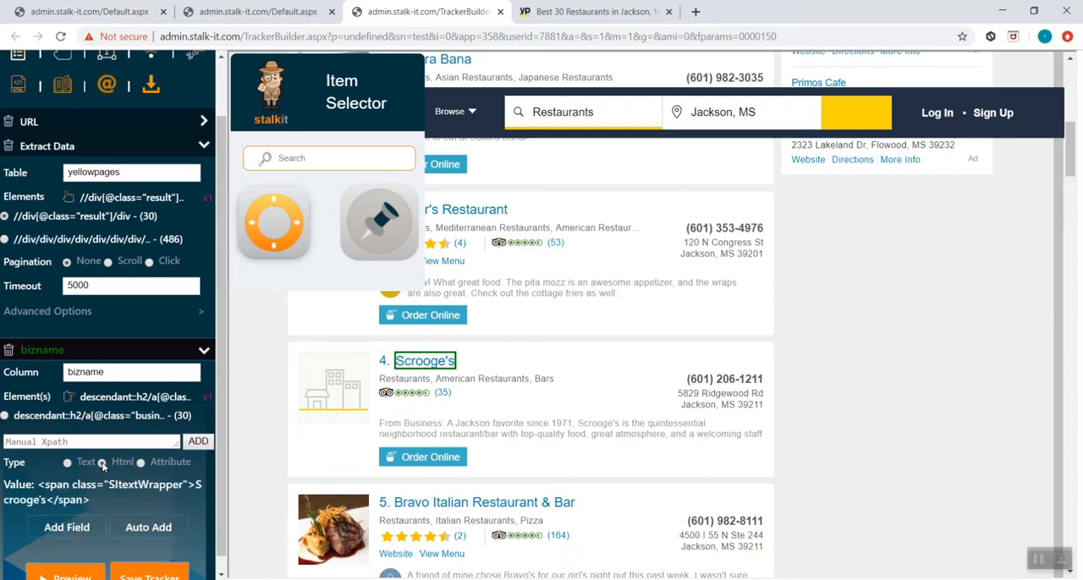
{"action": "left_click", "coordinate": [140, 465]}
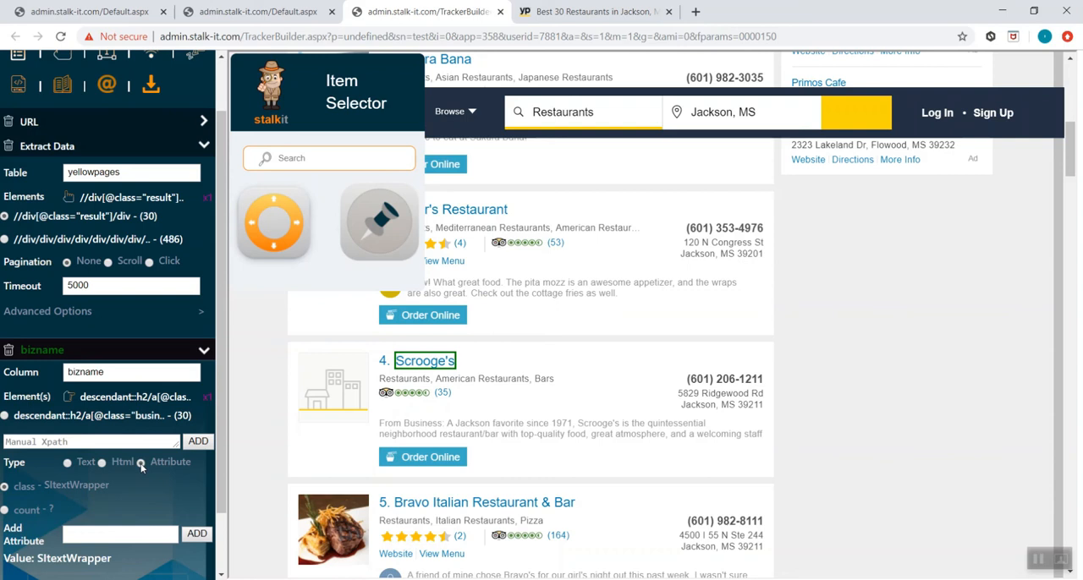
{"action": "left_click", "coordinate": [68, 463]}
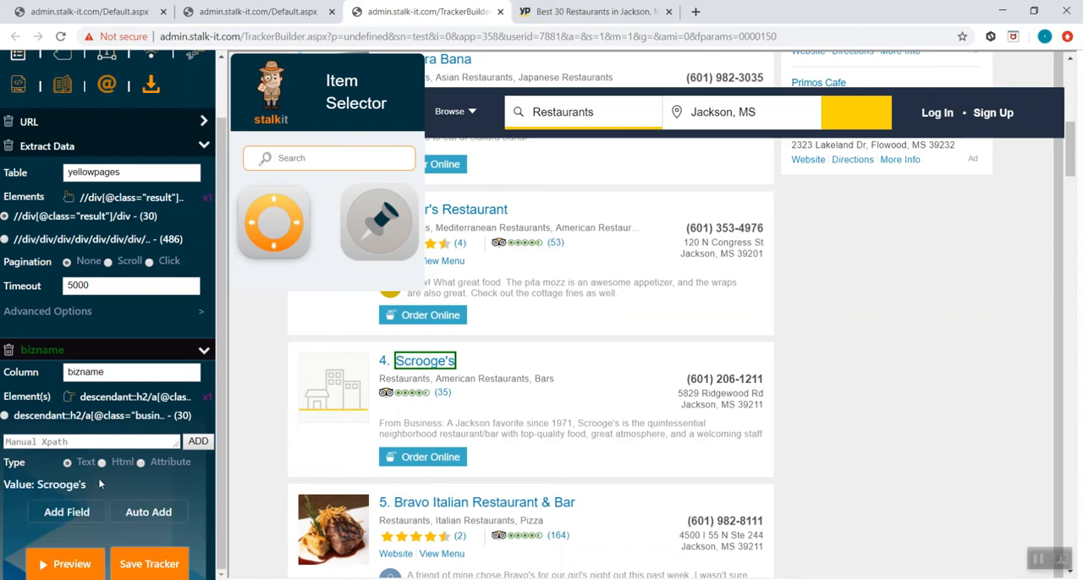
- Add a column named phone and pick the phone number in the Scrooge's listing as its element
{"action": "left_click", "coordinate": [78, 512]}
{"action": "left_click", "coordinate": [142, 421]}
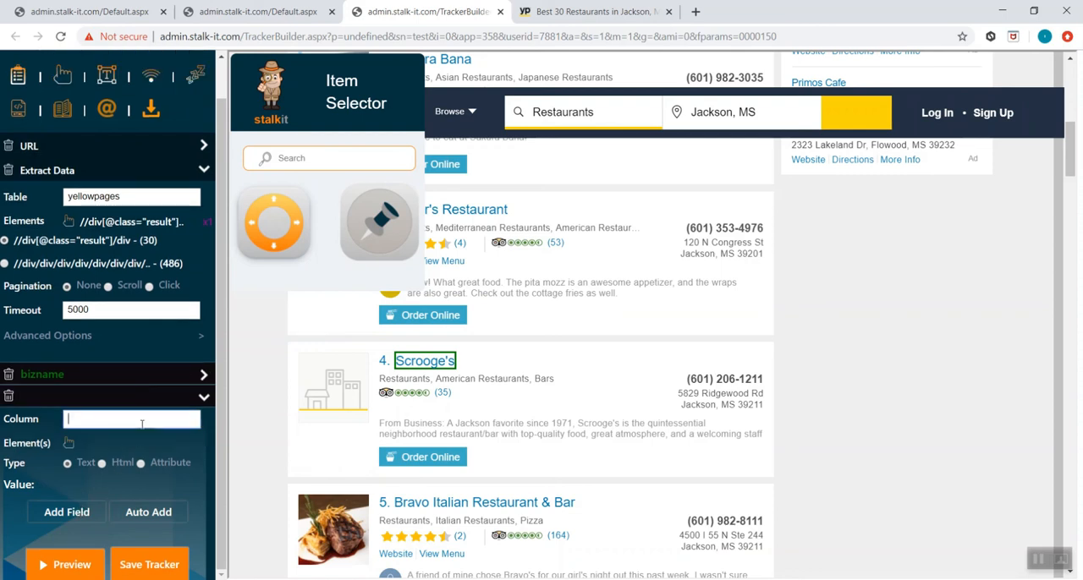
{"action": "type", "text": "phone"}
{"action": "left_click", "coordinate": [70, 443]}
{"action": "left_click", "coordinate": [679, 382]}
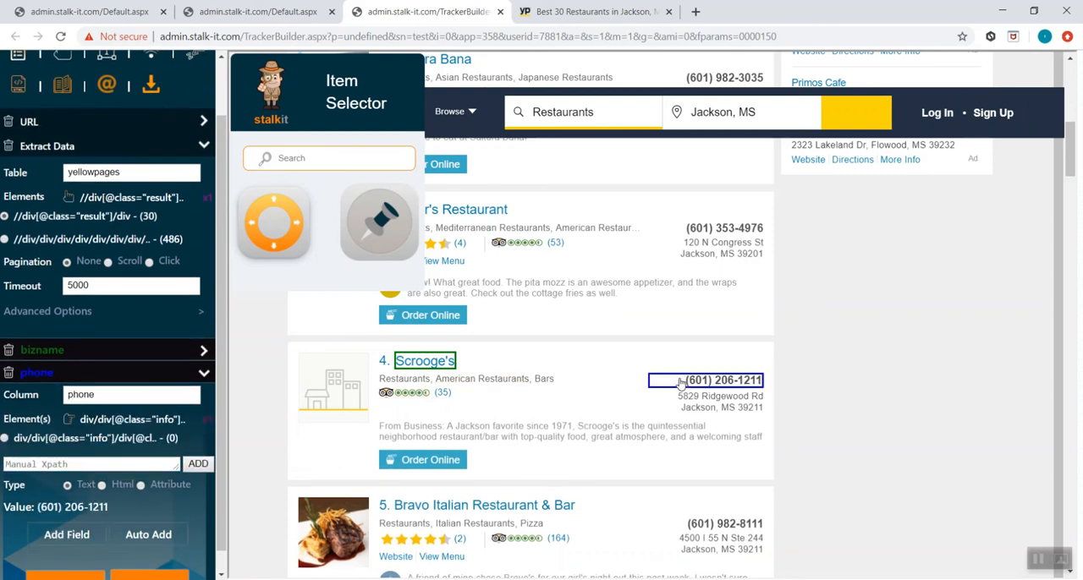
- Add a column named address1 and pick the street address line in the Scrooge's listing as its element
{"action": "left_click", "coordinate": [79, 535]}
{"action": "left_click", "coordinate": [124, 419]}
{"action": "type", "text": "address1"}
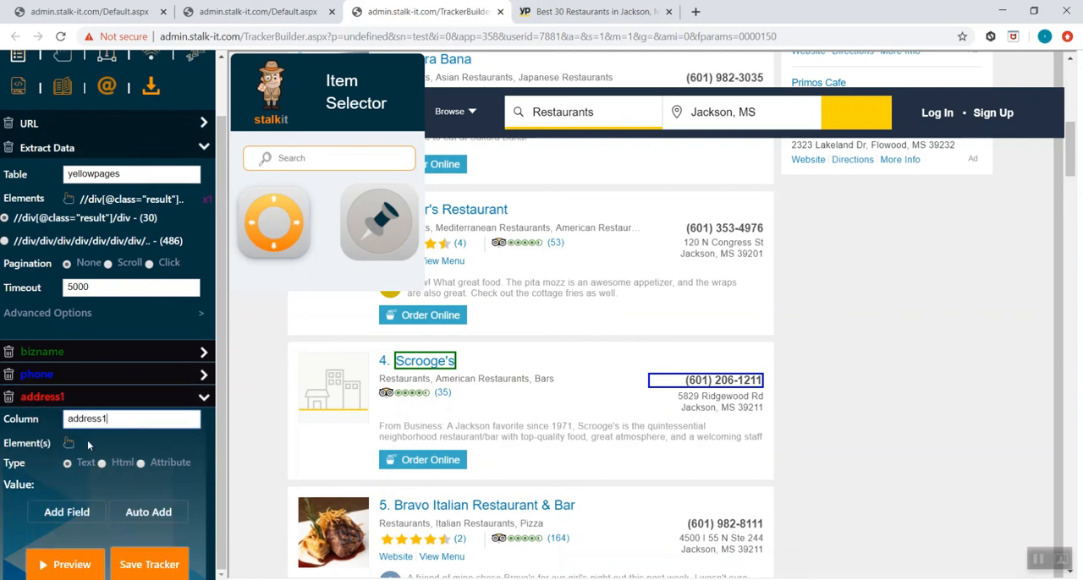
{"action": "left_click", "coordinate": [69, 446]}
{"action": "left_click", "coordinate": [660, 397]}
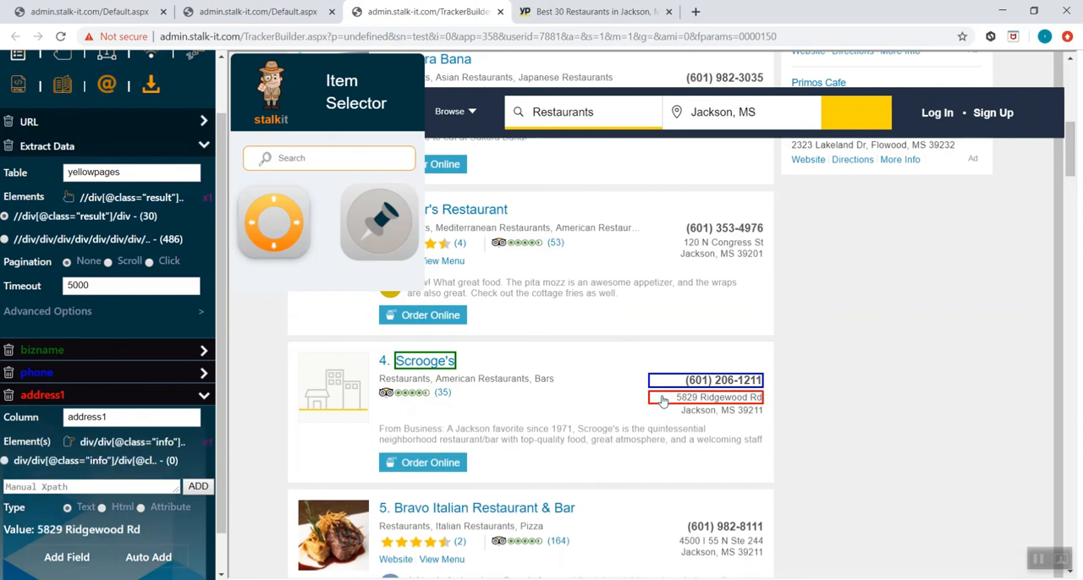
- Add a column named address2 and pick the city, state and ZIP line in the Crechale's listing as its element
{"action": "left_click", "coordinate": [66, 557]}
{"action": "left_click", "coordinate": [158, 421]}
{"action": "type", "text": "ad"}
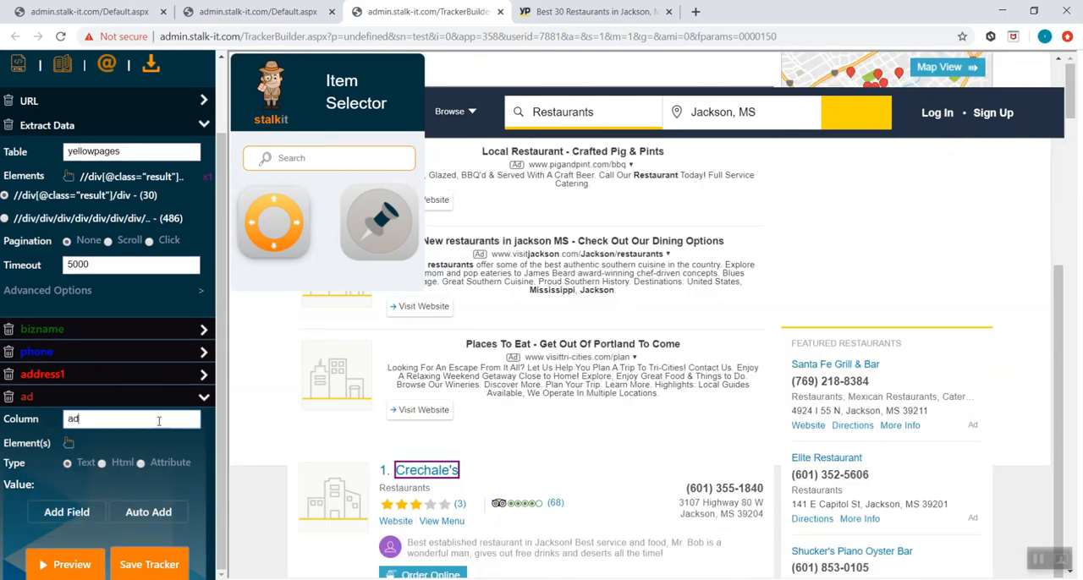
{"action": "type", "text": "dress2"}
{"action": "left_click", "coordinate": [69, 442]}
{"action": "left_click", "coordinate": [719, 515]}
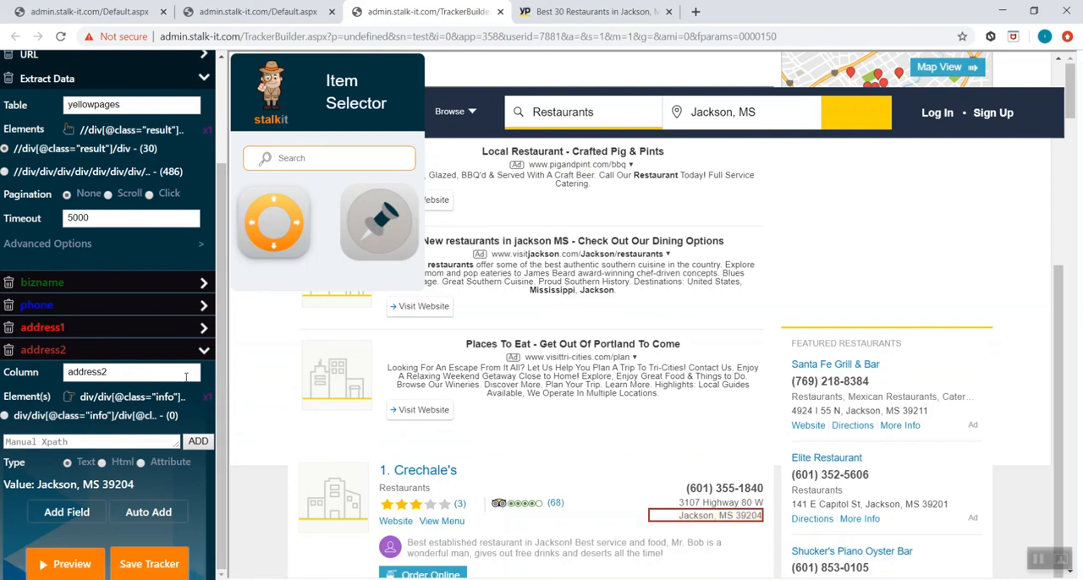
- Add a column named website and pick the Website link in the Crechale's listing as its element
{"action": "left_click", "coordinate": [76, 516]}
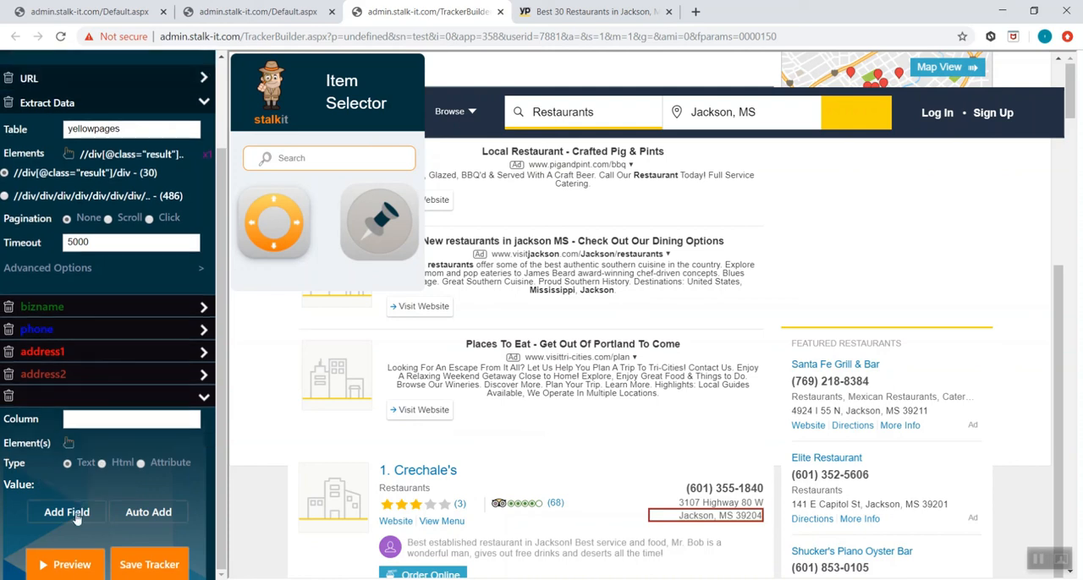
{"action": "left_click", "coordinate": [111, 420]}
{"action": "type", "text": "website"}
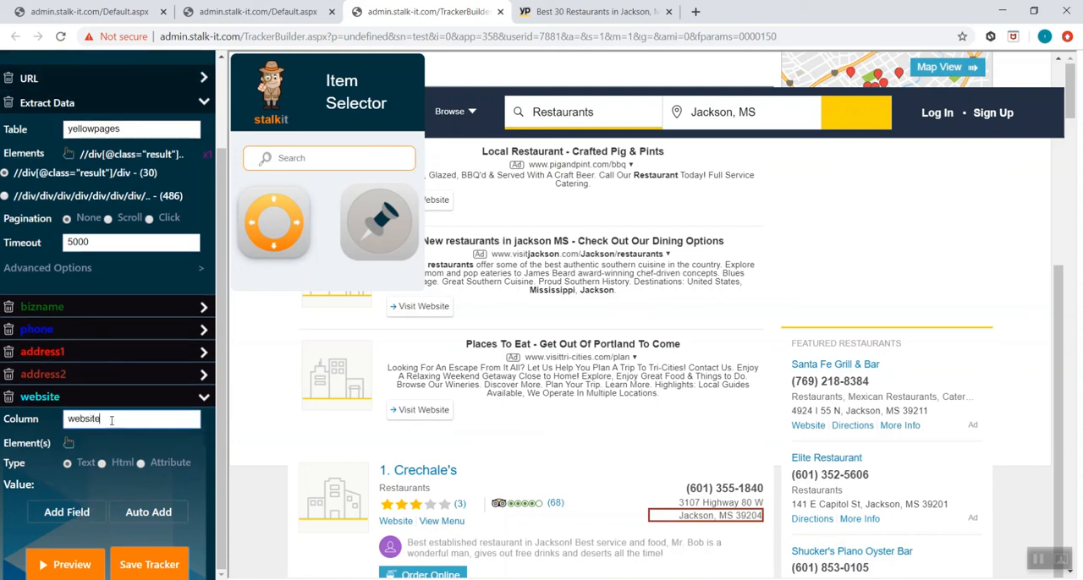
{"action": "left_click", "coordinate": [69, 443]}
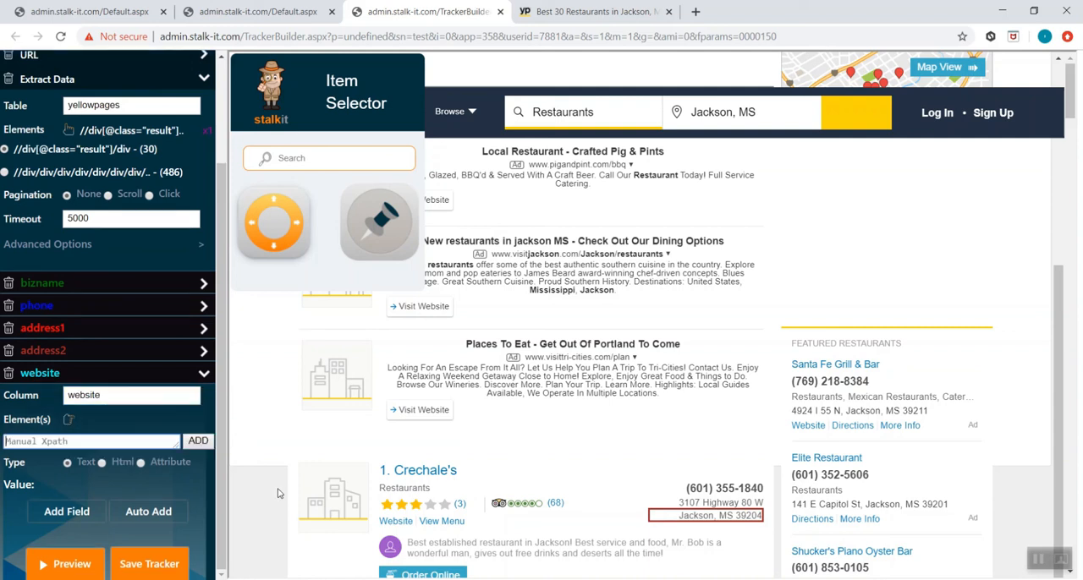
{"action": "left_click", "coordinate": [391, 528]}
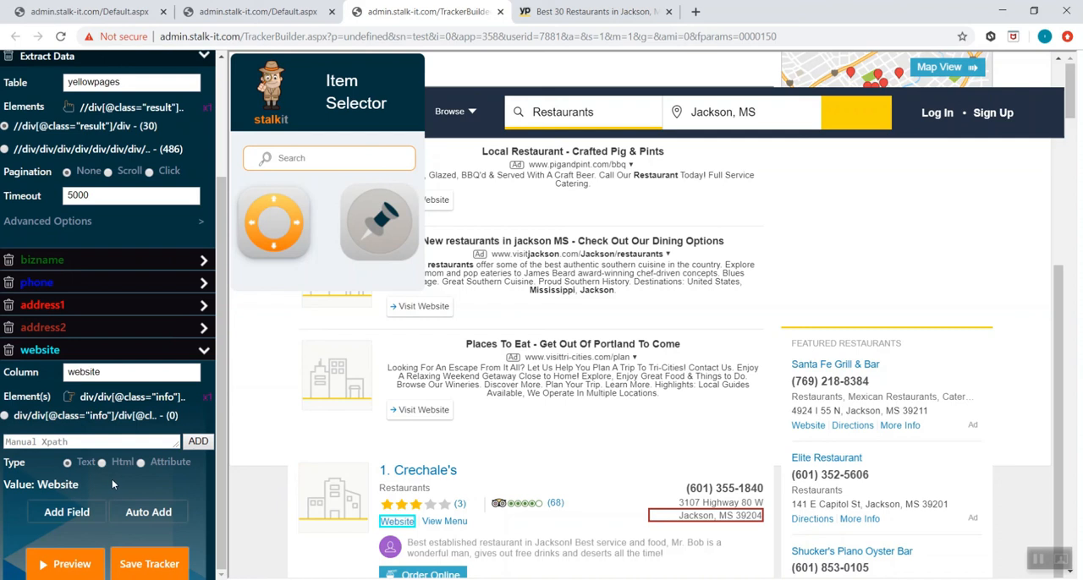
- Set the website column's type to Attribute, expand the selection to the parent link element, and choose its href attribute
{"action": "left_click", "coordinate": [141, 463]}
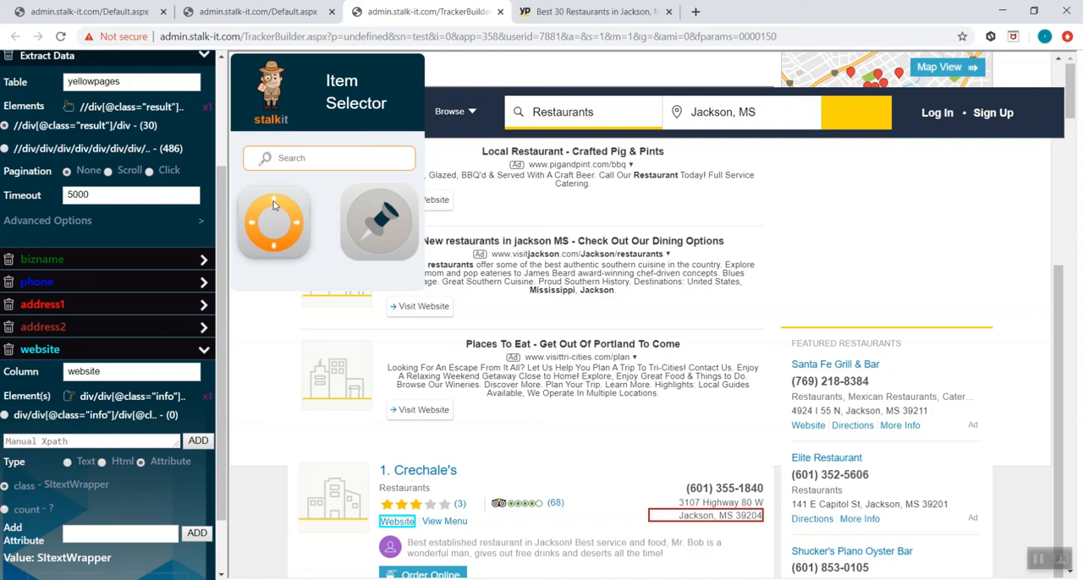
{"action": "scroll", "coordinate": [171, 290], "scroll_direction": "down", "scroll_amount": 1}
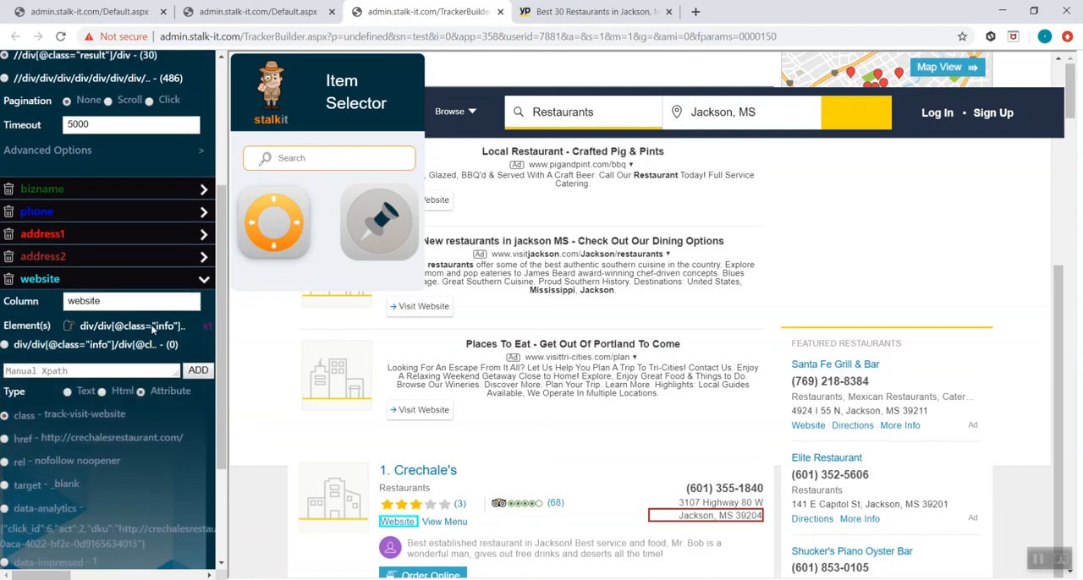
{"action": "left_click", "coordinate": [5, 439]}
{"action": "scroll", "coordinate": [258, 432], "scroll_direction": "down", "scroll_amount": 1}
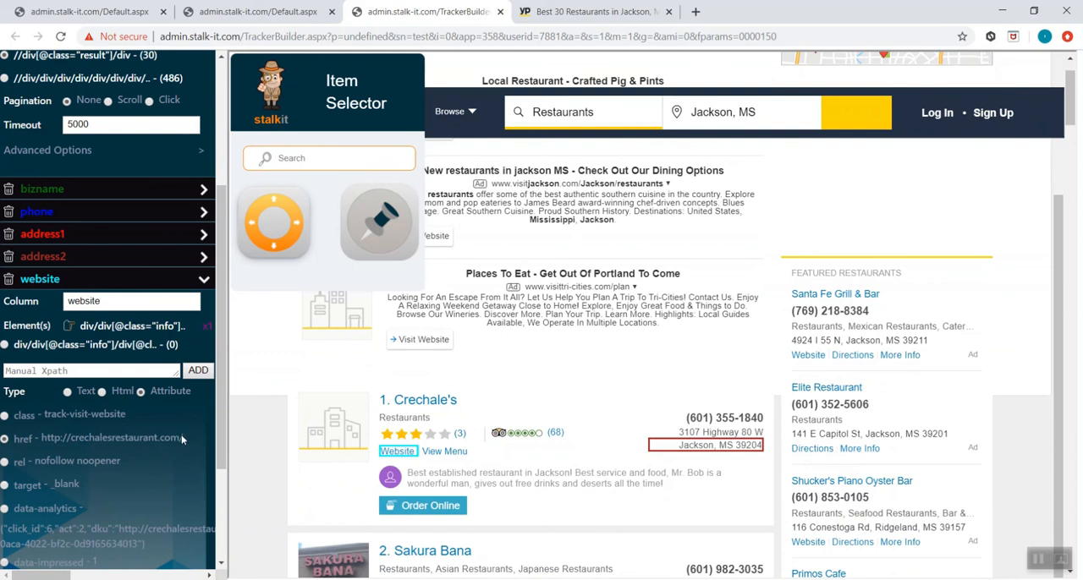
{"action": "scroll", "coordinate": [181, 439], "scroll_direction": "down", "scroll_amount": 2}
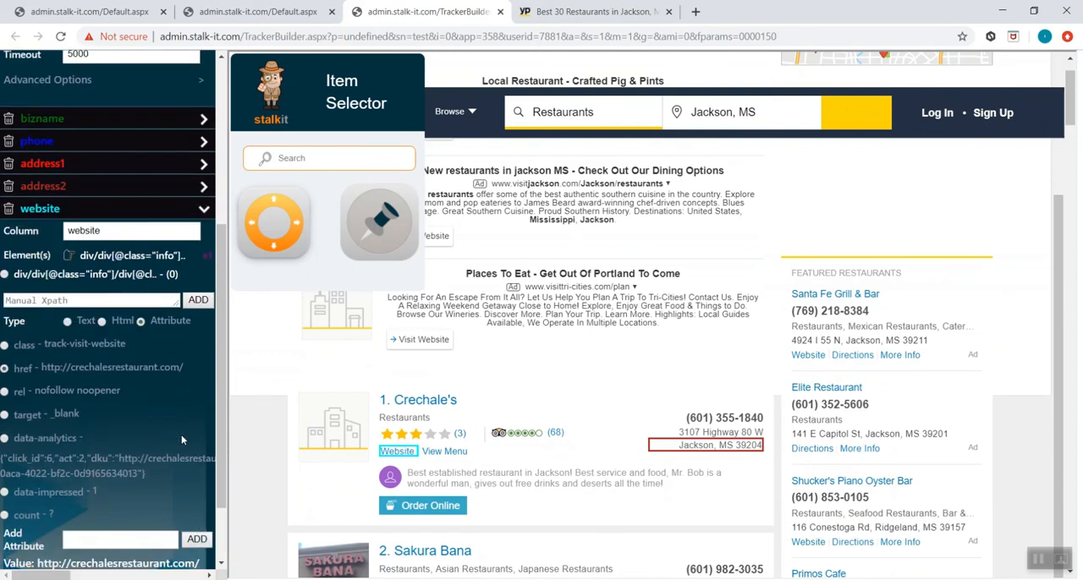
- Reorder the columns so that address2 sits directly below bizname, and collapse the website column's settings
{"action": "scroll", "coordinate": [181, 438], "scroll_direction": "up", "scroll_amount": 1}
{"action": "scroll", "coordinate": [181, 440], "scroll_direction": "up", "scroll_amount": 3}
{"action": "mouse_move", "coordinate": [129, 398]}
{"action": "left_mouse_down"}
{"action": "mouse_move", "coordinate": [126, 356]}
{"action": "mouse_move", "coordinate": [127, 385]}
{"action": "left_mouse_up"}
{"action": "scroll", "coordinate": [130, 385], "scroll_direction": "up", "scroll_amount": 1}
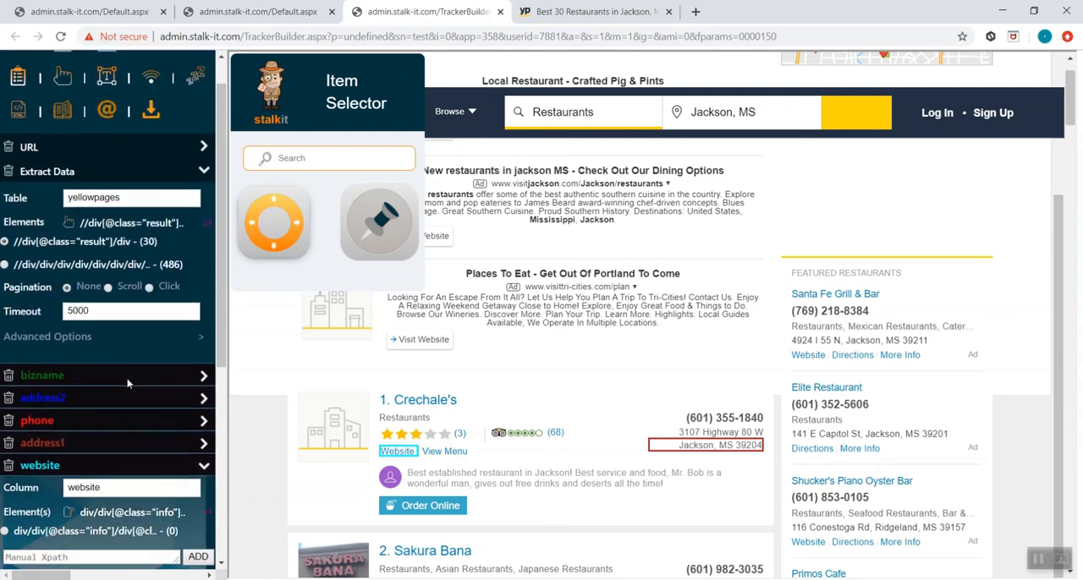
{"action": "scroll", "coordinate": [107, 317], "scroll_direction": "down", "scroll_amount": 1}
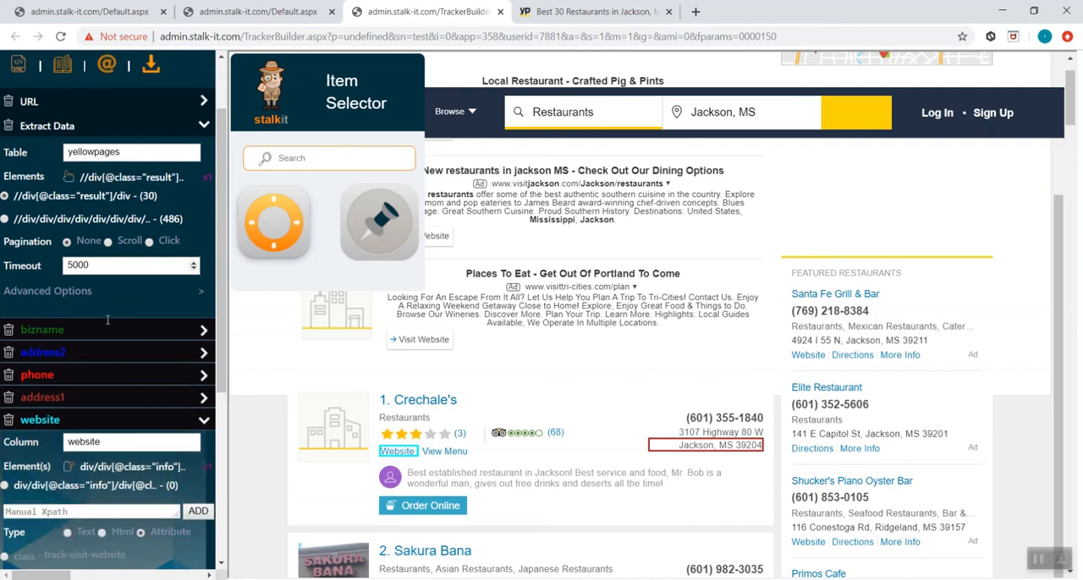
{"action": "scroll", "coordinate": [107, 322], "scroll_direction": "down", "scroll_amount": 1}
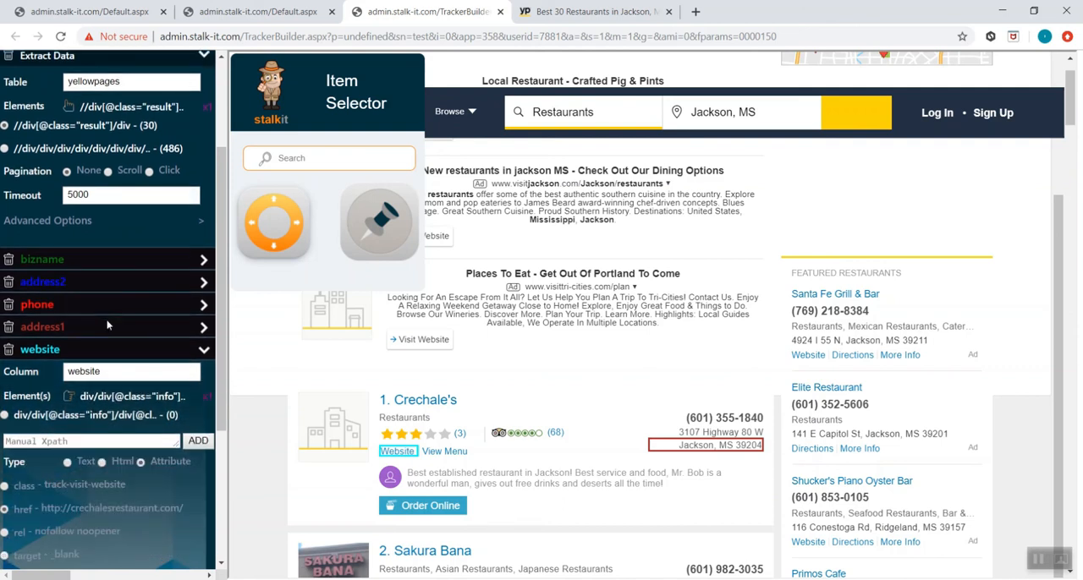
{"action": "left_click", "coordinate": [201, 351]}
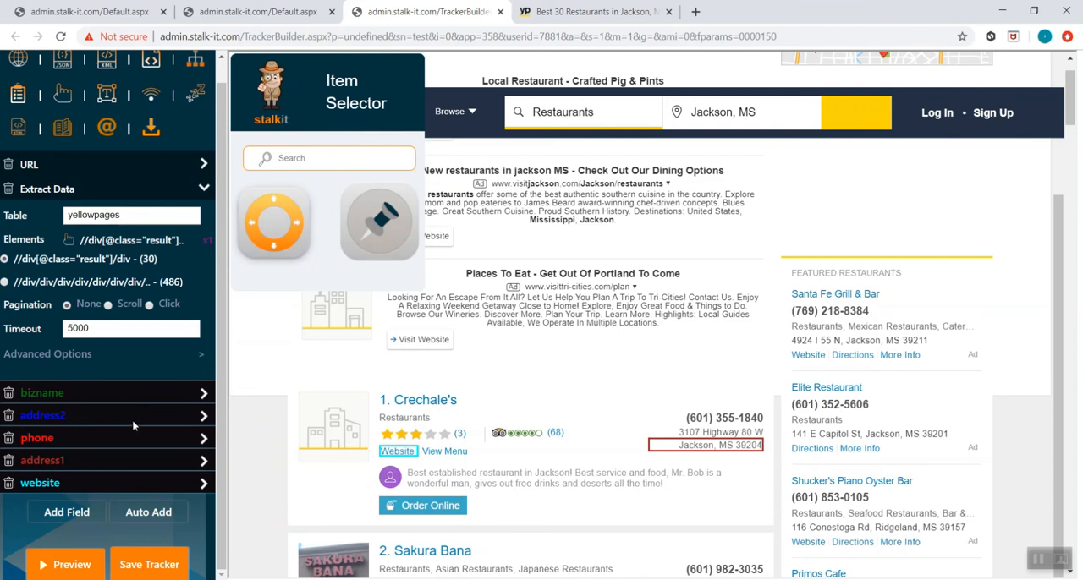
- Add a second column named website and pick the business name Scrooge's in the fourth listing as its element
{"action": "scroll", "coordinate": [317, 446], "scroll_direction": "down", "scroll_amount": 2}
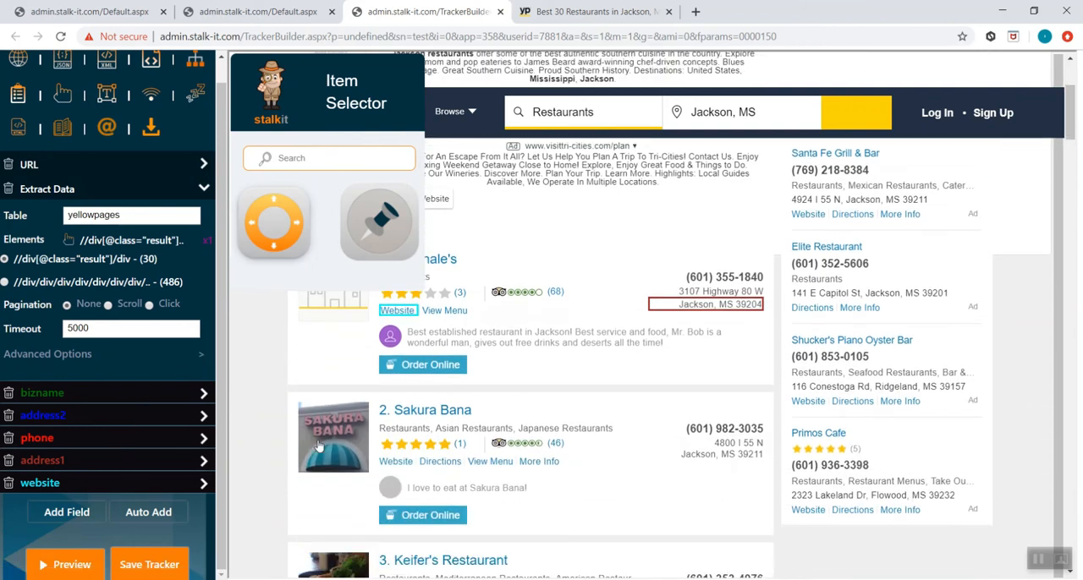
{"action": "scroll", "coordinate": [317, 445], "scroll_direction": "down", "scroll_amount": 2}
{"action": "scroll", "coordinate": [315, 442], "scroll_direction": "down", "scroll_amount": 2}
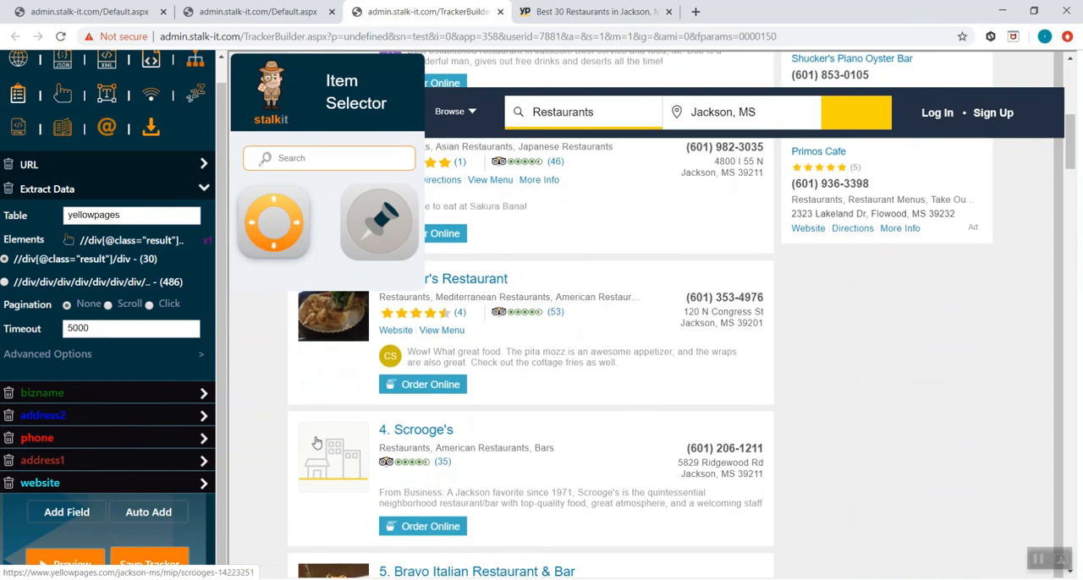
{"action": "left_click", "coordinate": [89, 512]}
{"action": "left_click", "coordinate": [126, 420]}
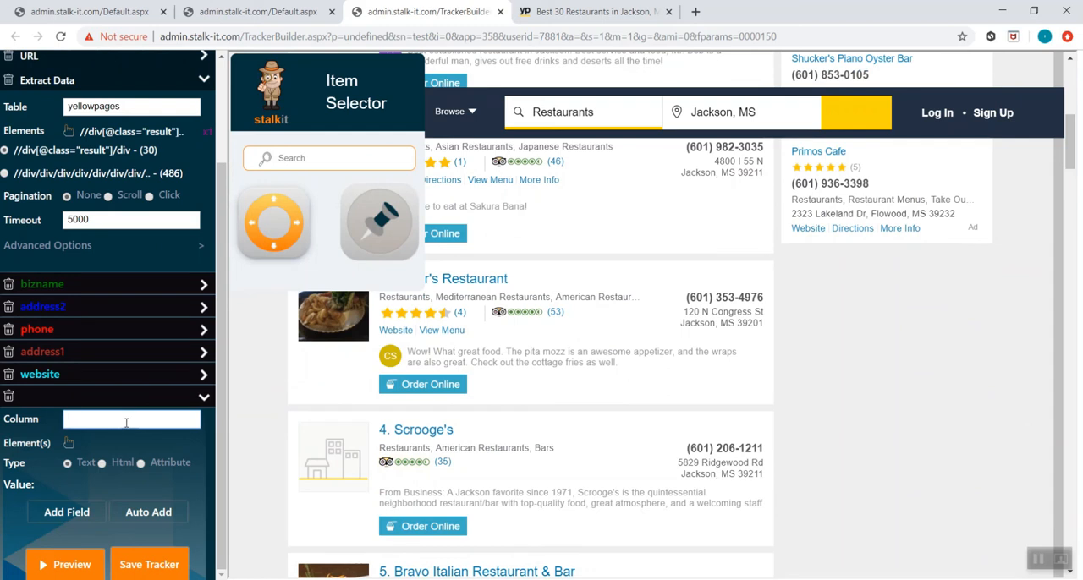
{"action": "type", "text": "website"}
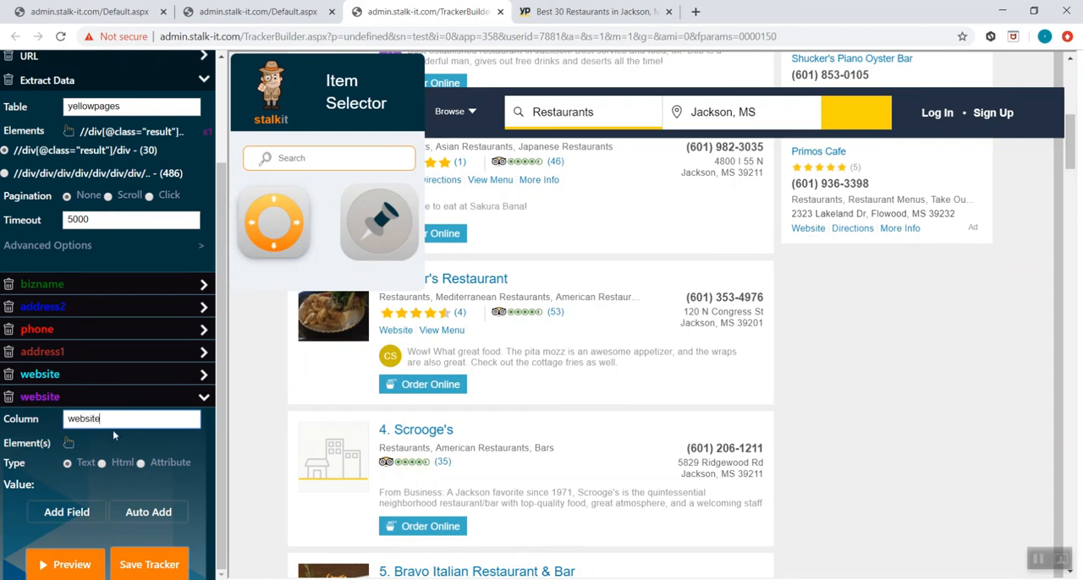
{"action": "left_click", "coordinate": [68, 443]}
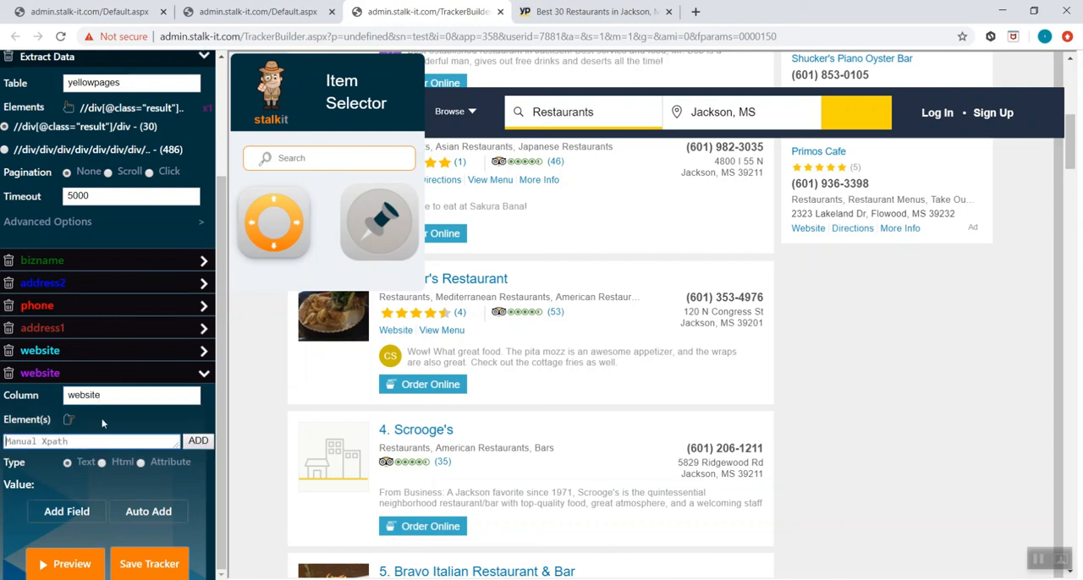
{"action": "left_click", "coordinate": [423, 432]}
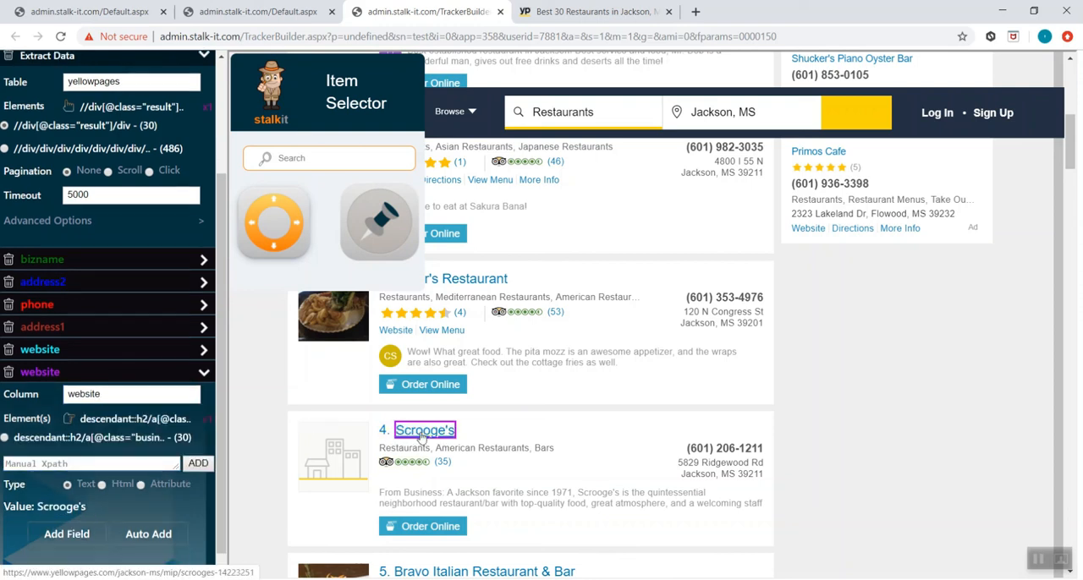
- Set the second website column to extract the href attribute of the parent link around Scrooge's, and collapse its settings
{"action": "left_click", "coordinate": [167, 484]}
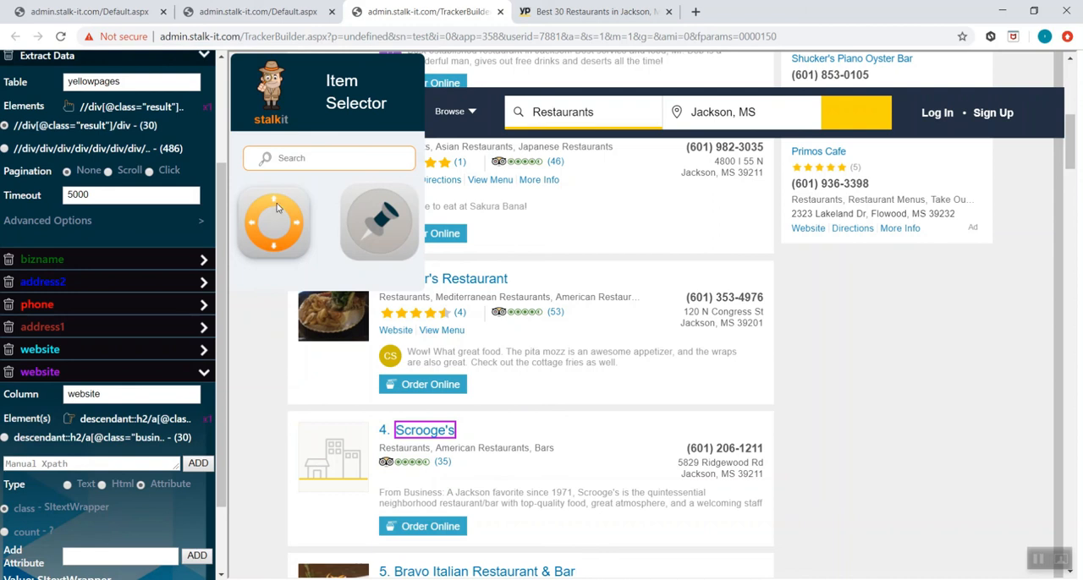
{"action": "scroll", "coordinate": [113, 421], "scroll_direction": "down", "scroll_amount": 1}
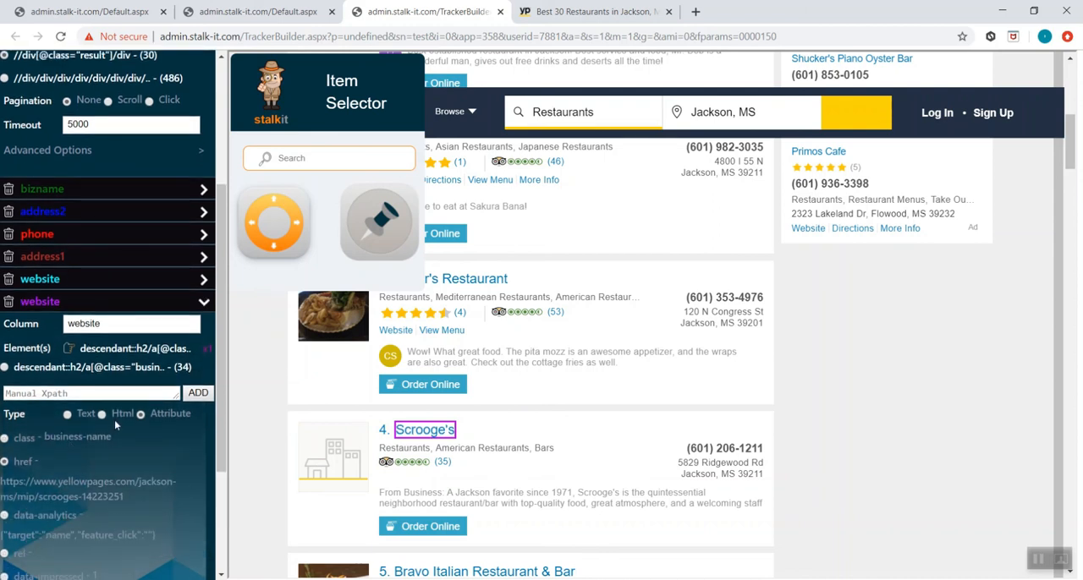
{"action": "left_click", "coordinate": [204, 301]}
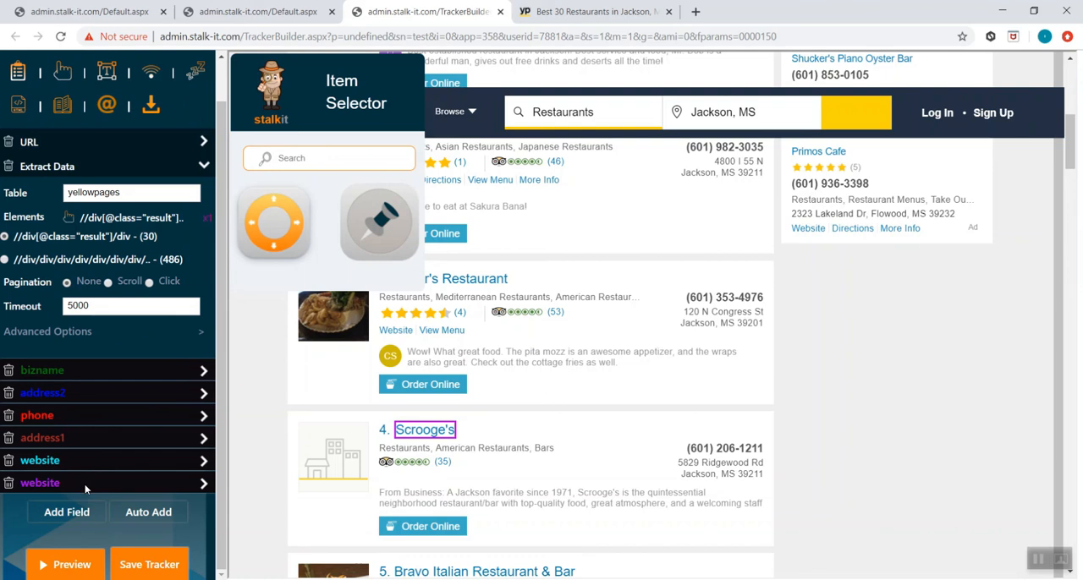
{"action": "mouse_move", "coordinate": [85, 489]}
{"action": "left_mouse_down"}
{"action": "mouse_move", "coordinate": [87, 466]}
{"action": "mouse_move", "coordinate": [93, 479]}
{"action": "left_mouse_up"}
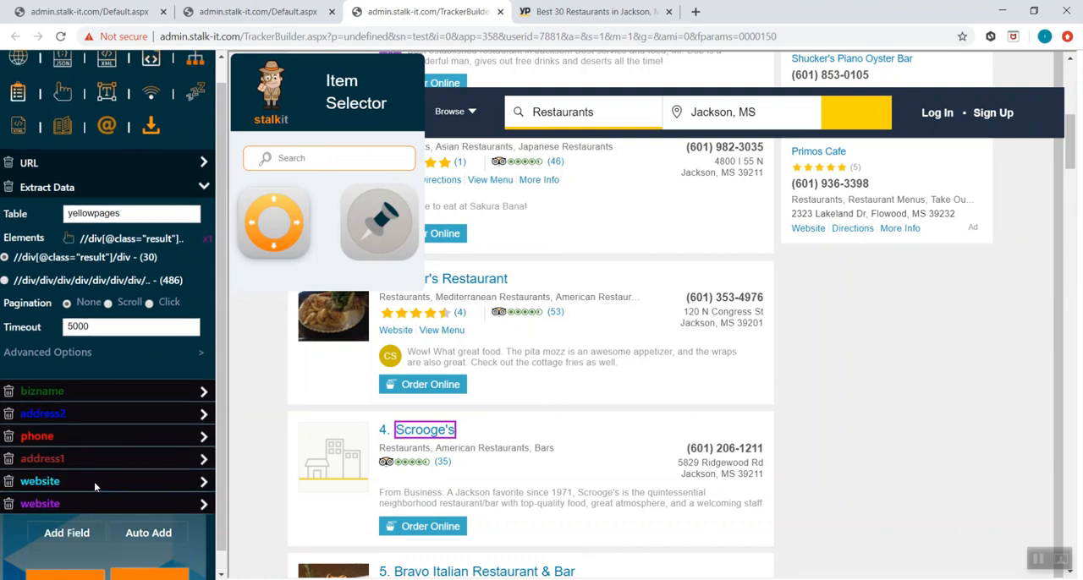
{"action": "scroll", "coordinate": [95, 486], "scroll_direction": "down", "scroll_amount": 1}
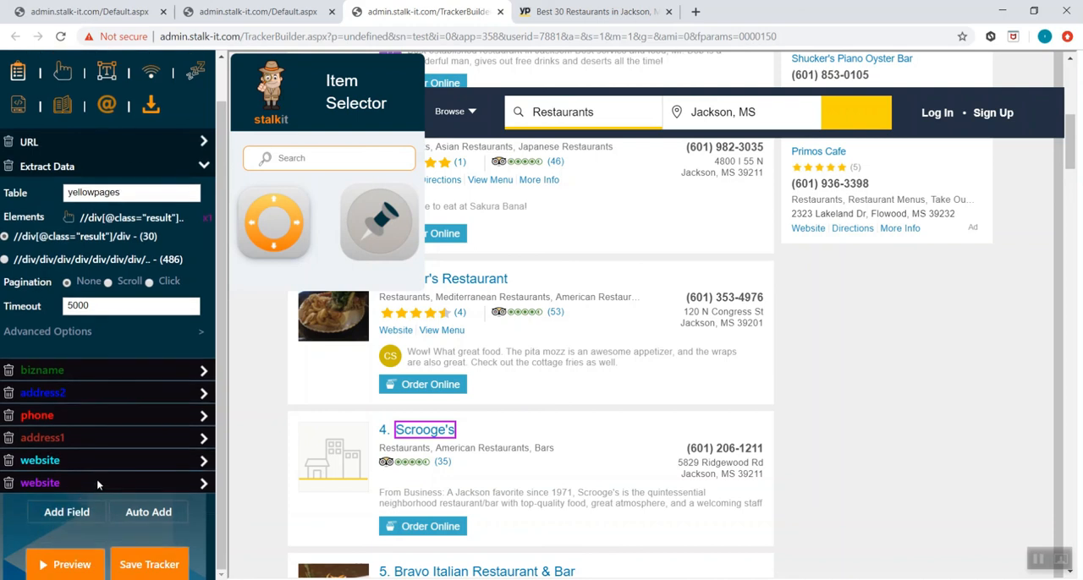
- Move the Item Selector clear of the listings and add a new column named order_online
{"action": "left_click_drag", "start_coordinate": [398, 89], "coordinate": [730, 213]}
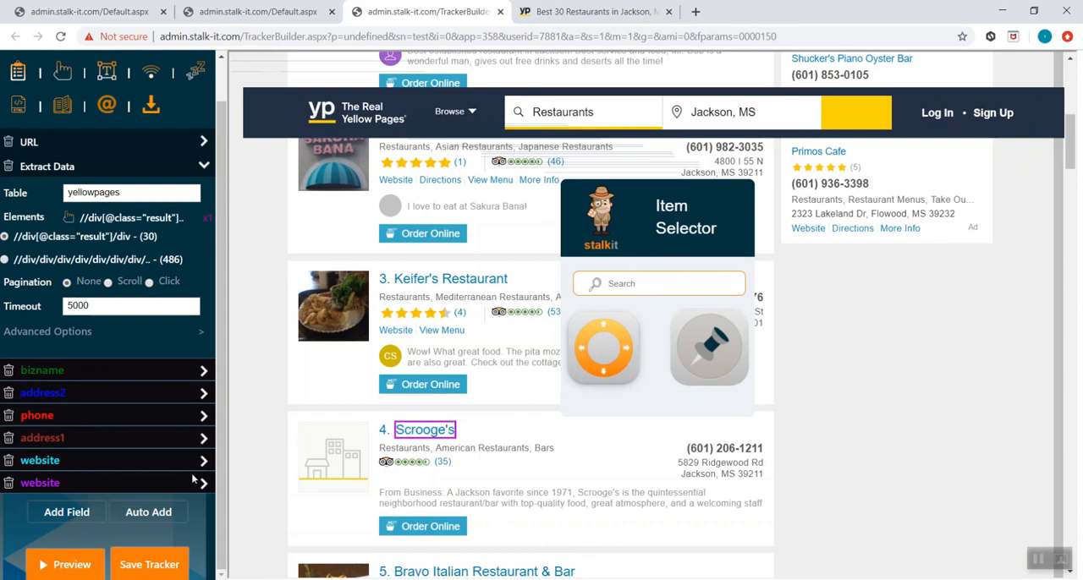
{"action": "left_click", "coordinate": [86, 517]}
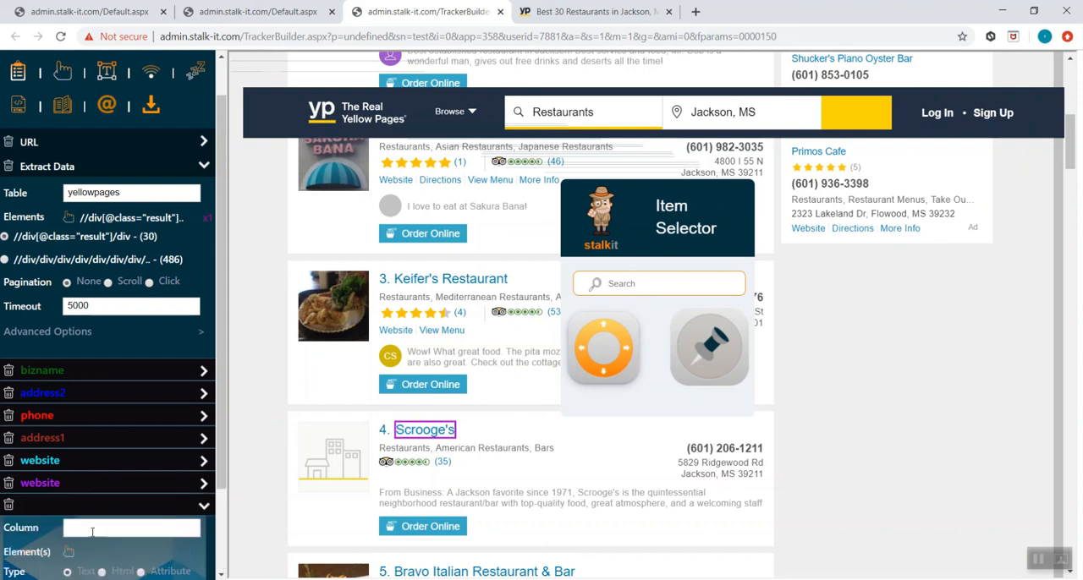
{"action": "scroll", "coordinate": [385, 501], "scroll_direction": "down", "scroll_amount": 1}
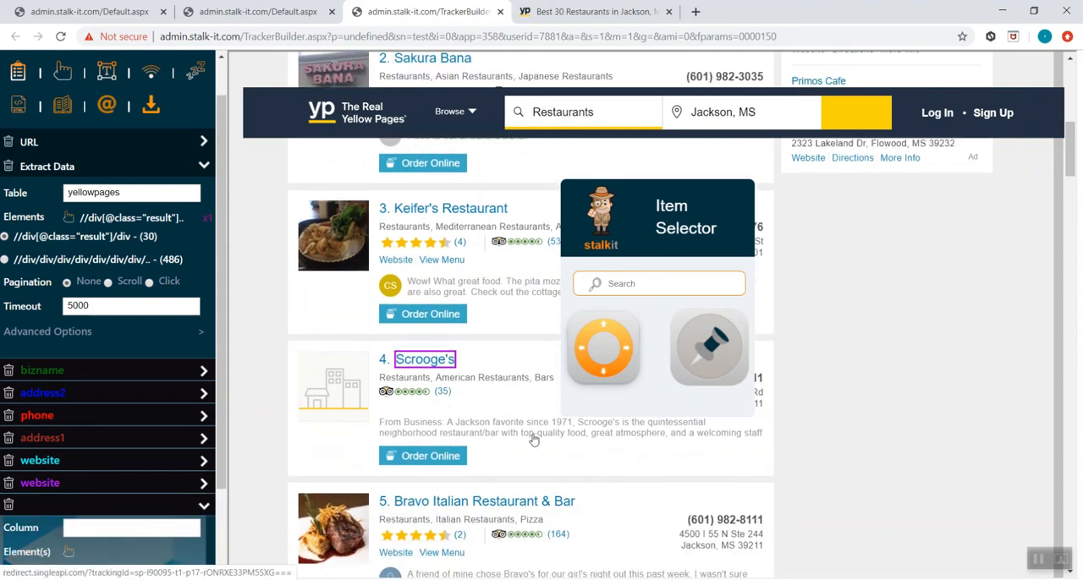
{"action": "left_click", "coordinate": [143, 528]}
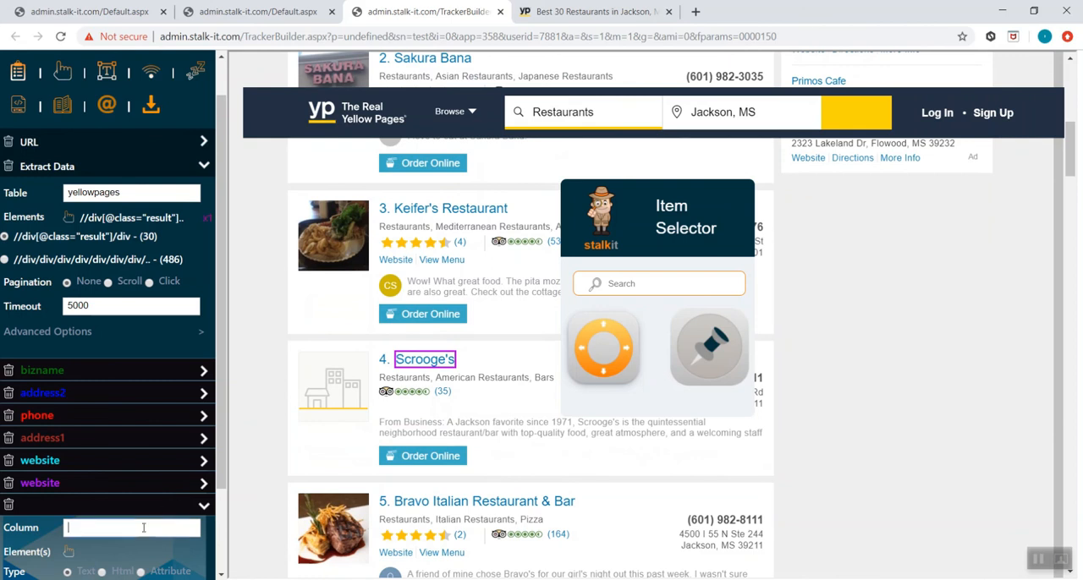
{"action": "type", "text": "order_online"}
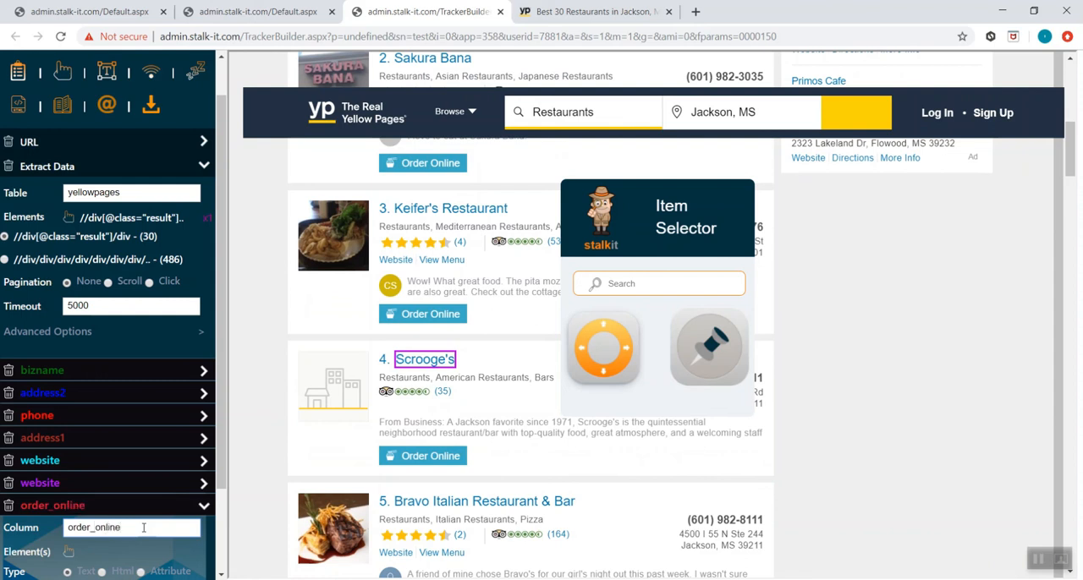
- Pick the order_online column's element by searching the listing for the text Order Online
{"action": "left_click", "coordinate": [69, 553]}
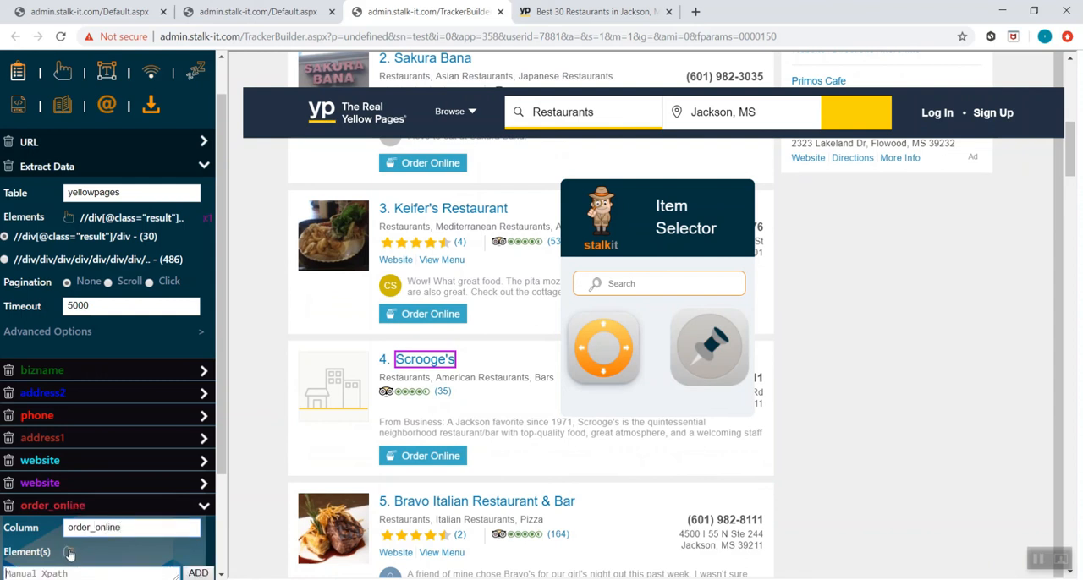
{"action": "left_click", "coordinate": [658, 288]}
{"action": "type", "text": "Order Online"}
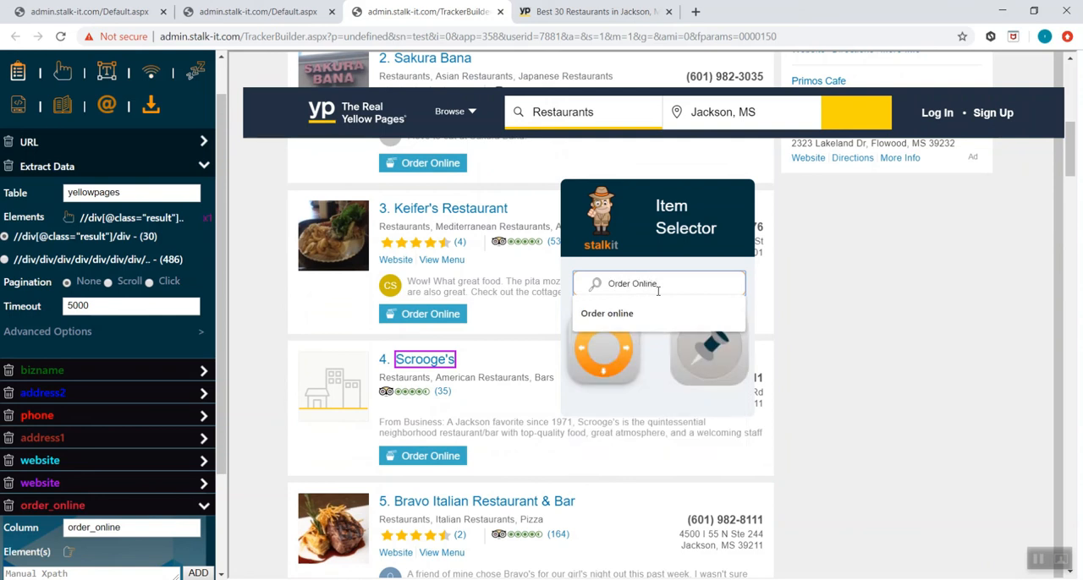
{"action": "key", "text": "Return"}
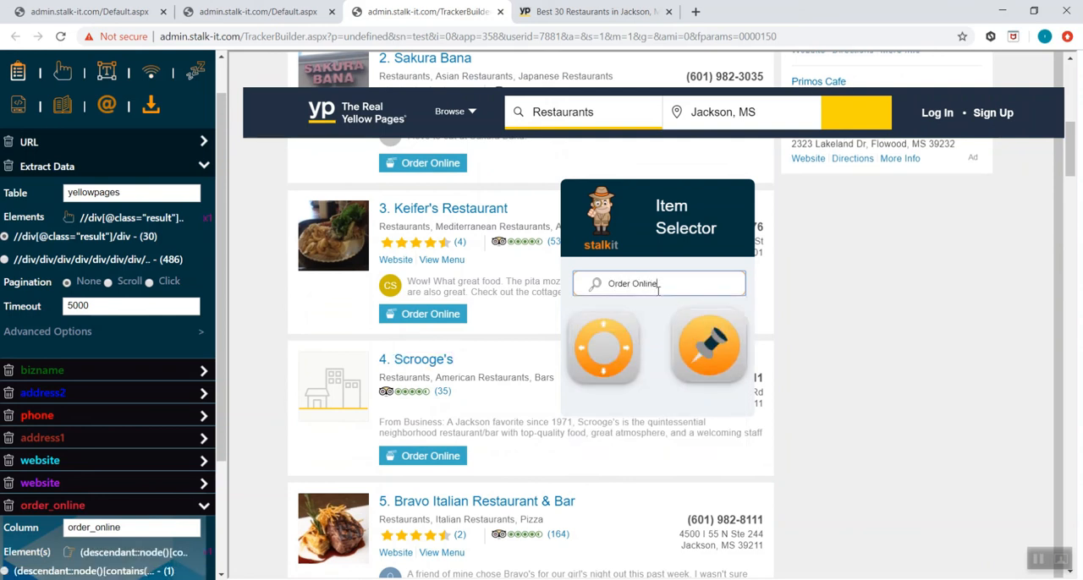
- Set the order_online column's type to Attribute and turn off the Item Selector's pin
{"action": "scroll", "coordinate": [135, 353], "scroll_direction": "down", "scroll_amount": 3}
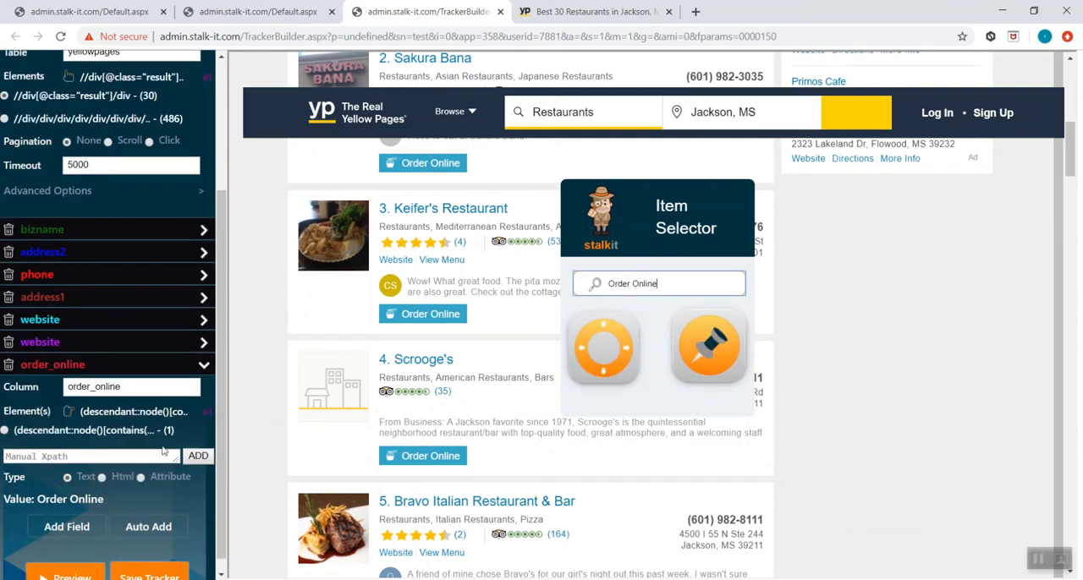
{"action": "left_click", "coordinate": [145, 477]}
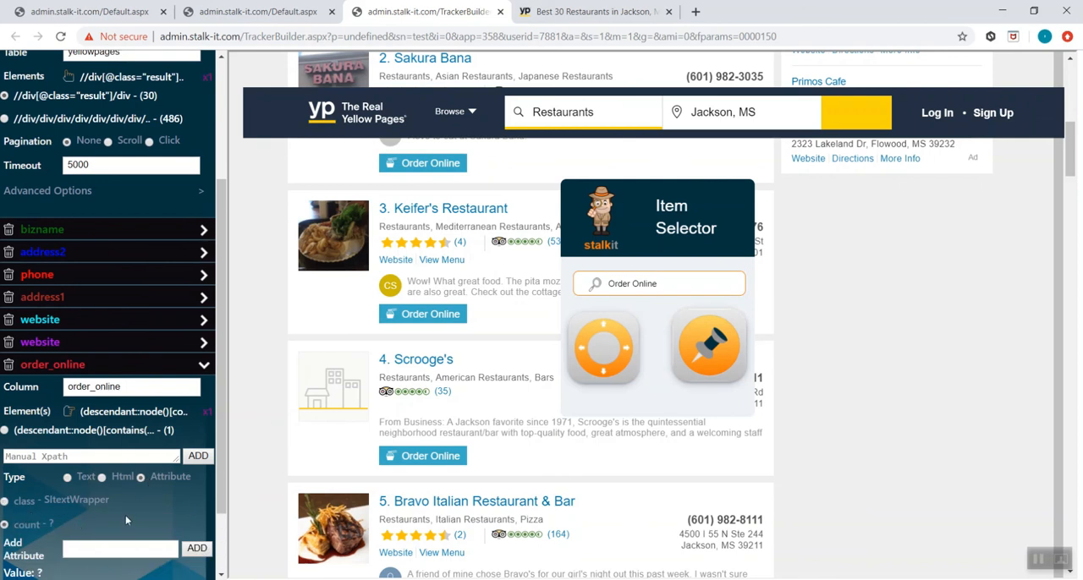
{"action": "left_click", "coordinate": [711, 361]}
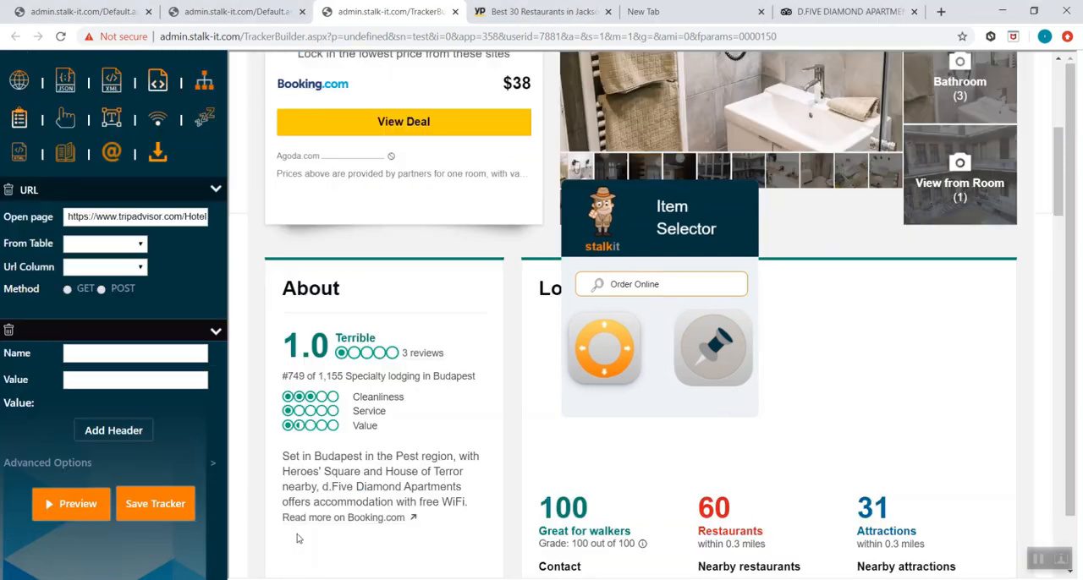
{"action": "scroll", "coordinate": [297, 538], "scroll_direction": "up", "scroll_amount": 3}
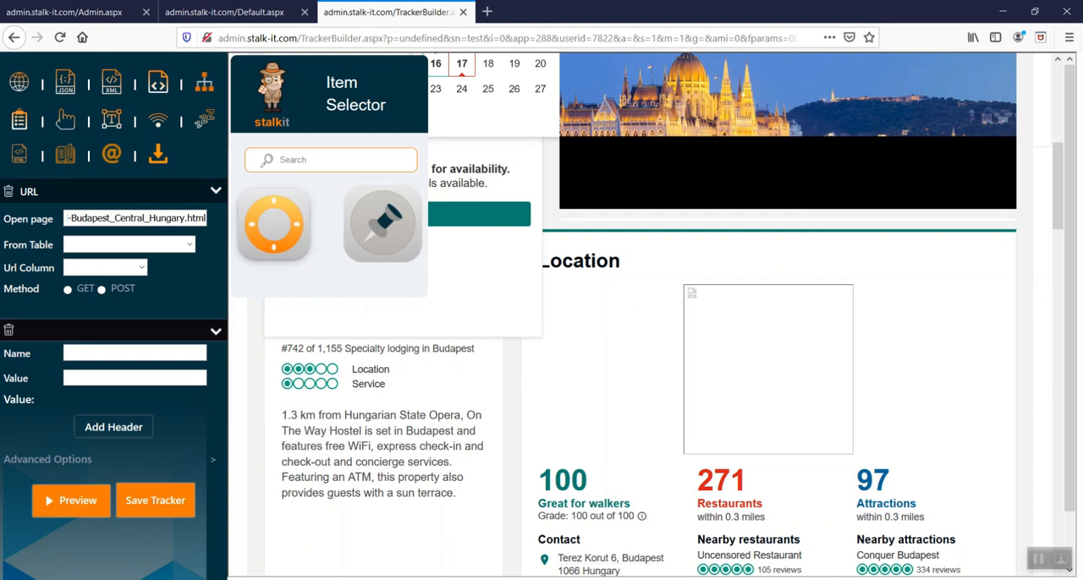
- View the TripAdvisor apartment page in the Chrome tracker builder window, and return to the Firefox tracker builder with the hostel page
{"action": "mouse_move", "coordinate": [261, 579]}
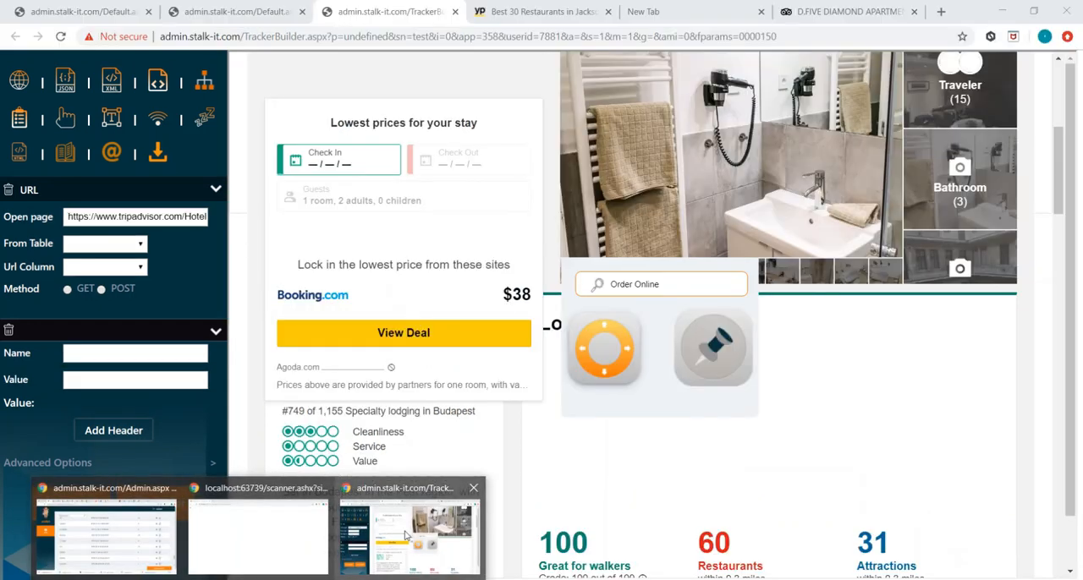
{"action": "left_click", "coordinate": [385, 540]}
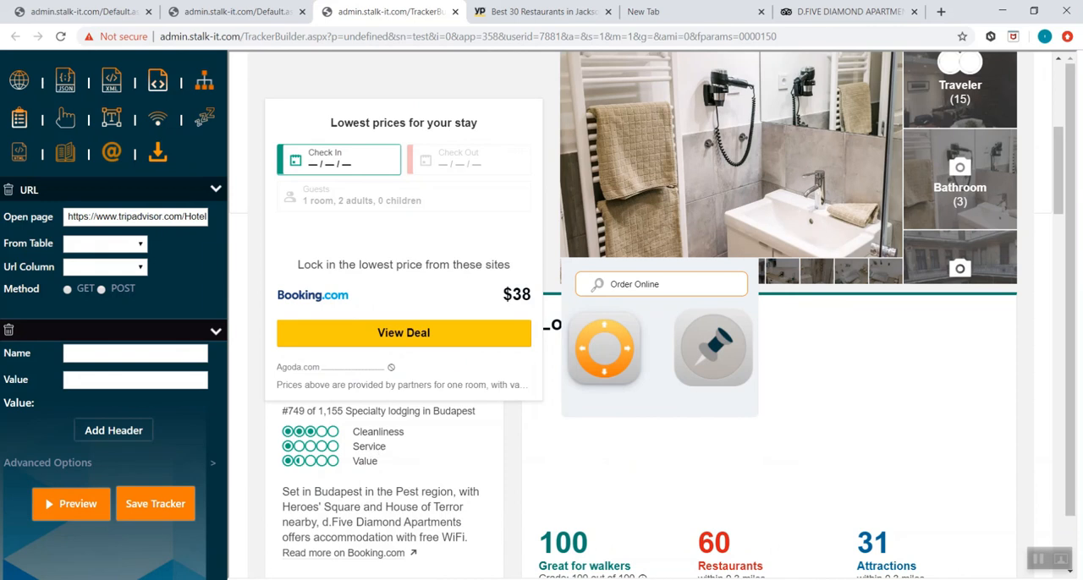
{"action": "key", "text": "alt+Tab"}
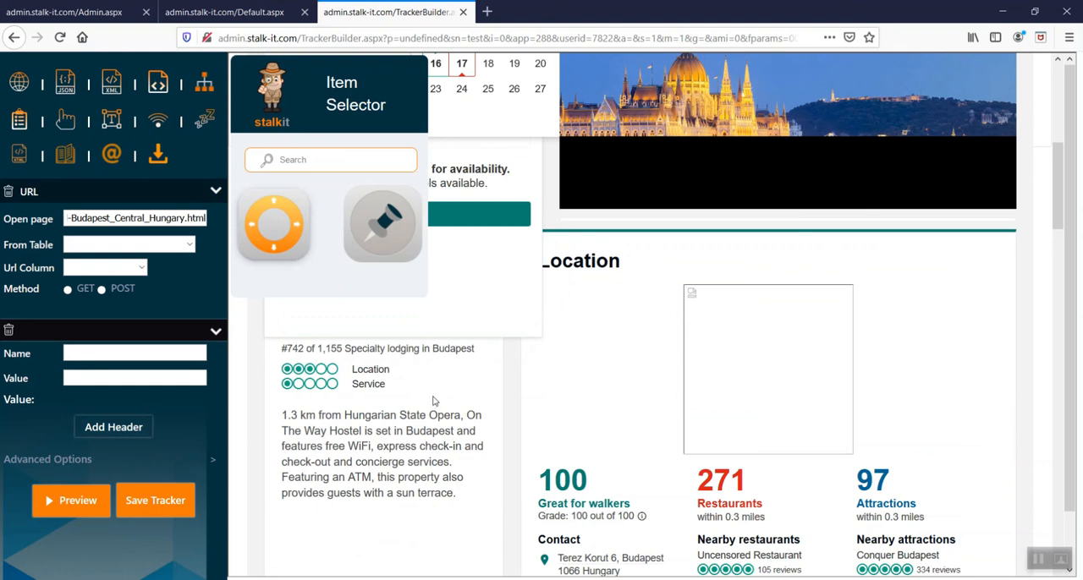
- Add an Extract Data action and choose the Service rating row as its element, expanded to the enclosing ui_column container
{"action": "left_click", "coordinate": [21, 121]}
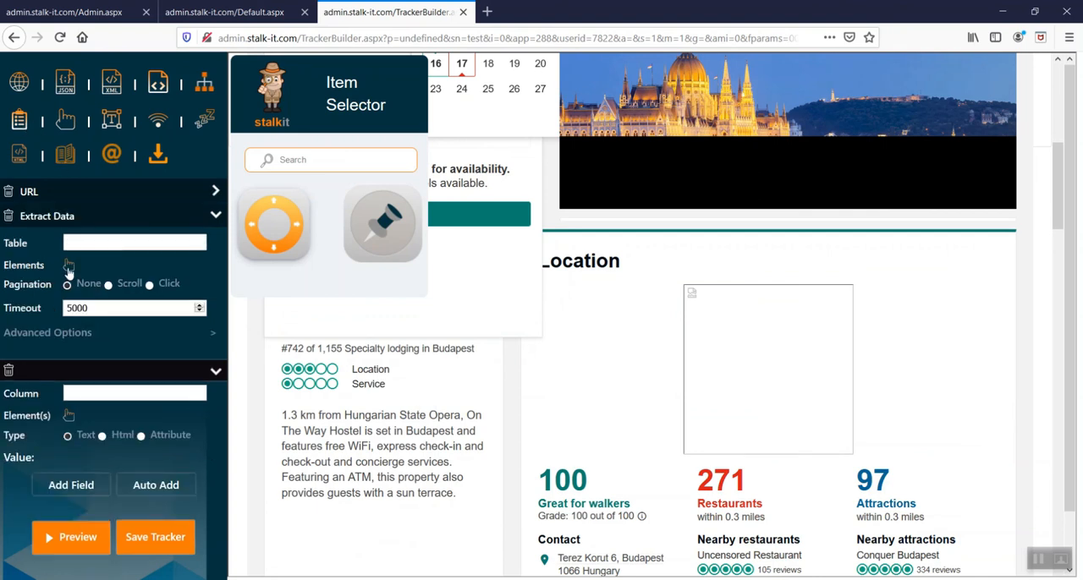
{"action": "left_click", "coordinate": [431, 386]}
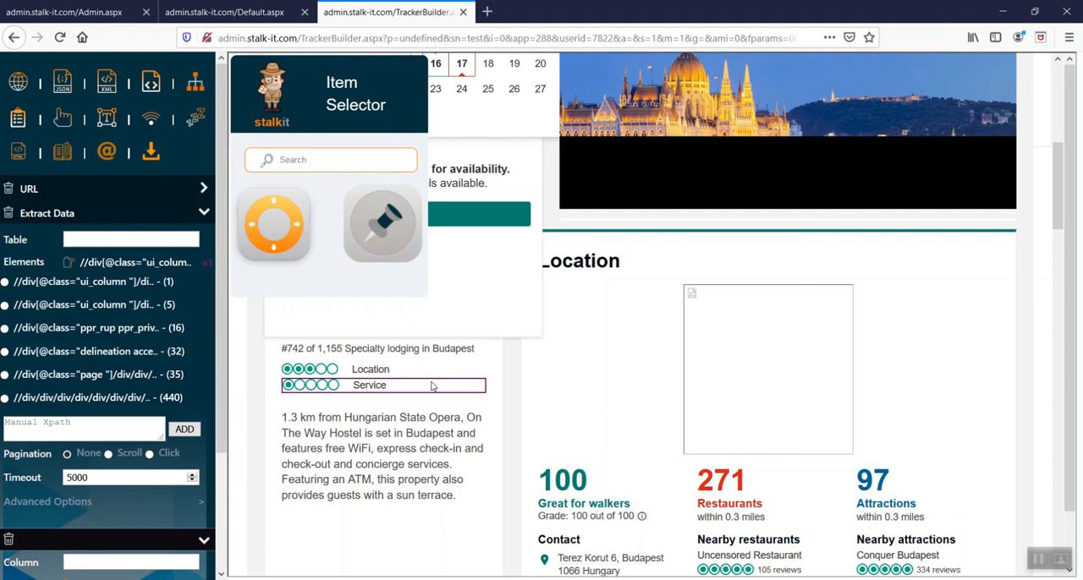
{"action": "left_click", "coordinate": [274, 206]}
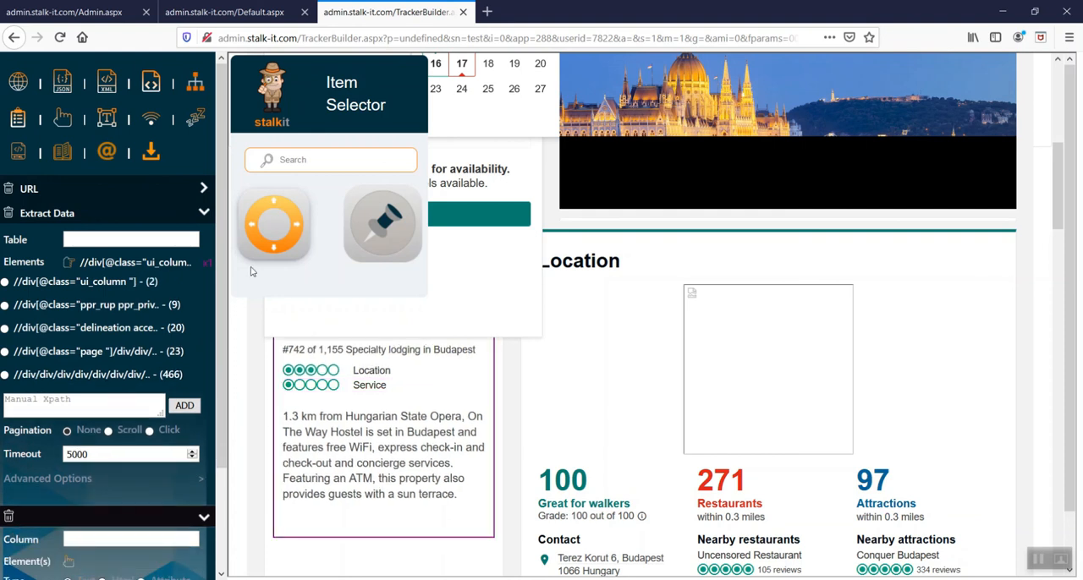
- Name the first column service and pick its element by searching for the text Service
{"action": "type", "text": "service"}
{"action": "left_click", "coordinate": [69, 562]}
{"action": "left_click", "coordinate": [338, 163]}
{"action": "type", "text": "Service"}
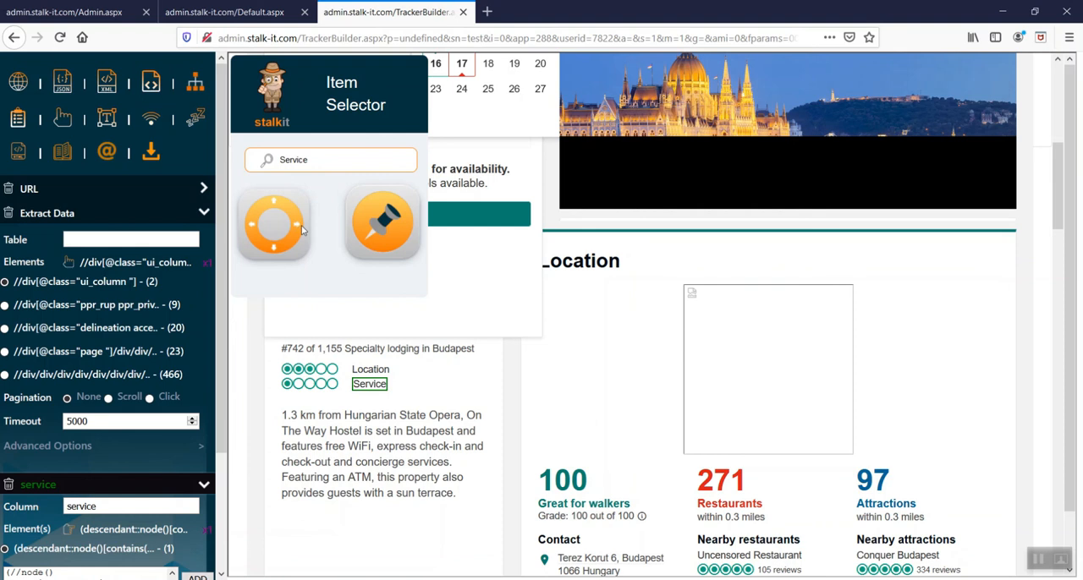
- Shift the service column's selection from the Service label to its rating bubbles and extract their class attribute
{"action": "left_click", "coordinate": [273, 204]}
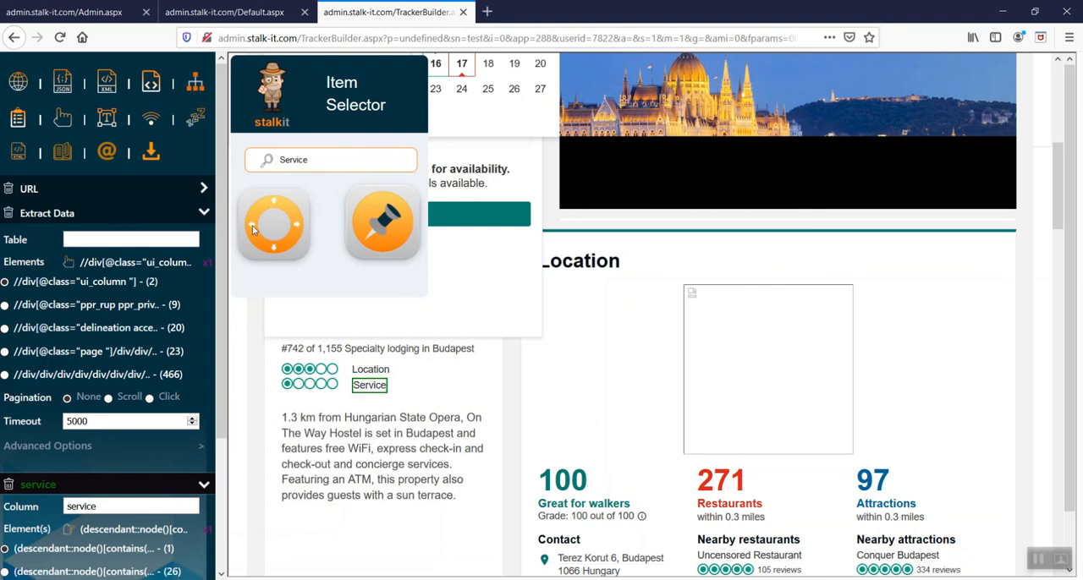
{"action": "left_click", "coordinate": [253, 227]}
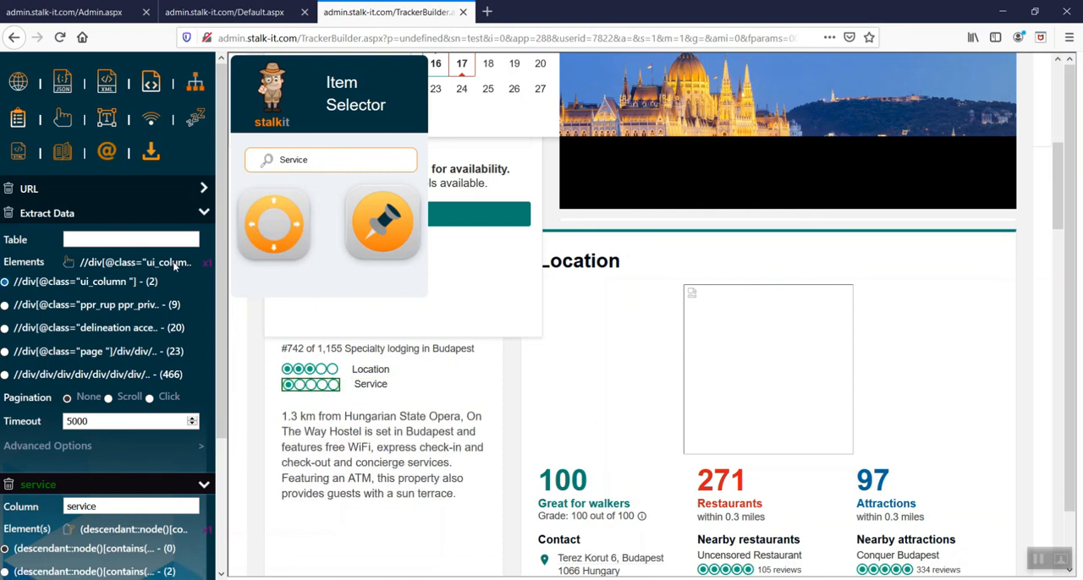
{"action": "scroll", "coordinate": [174, 263], "scroll_direction": "down", "scroll_amount": 3}
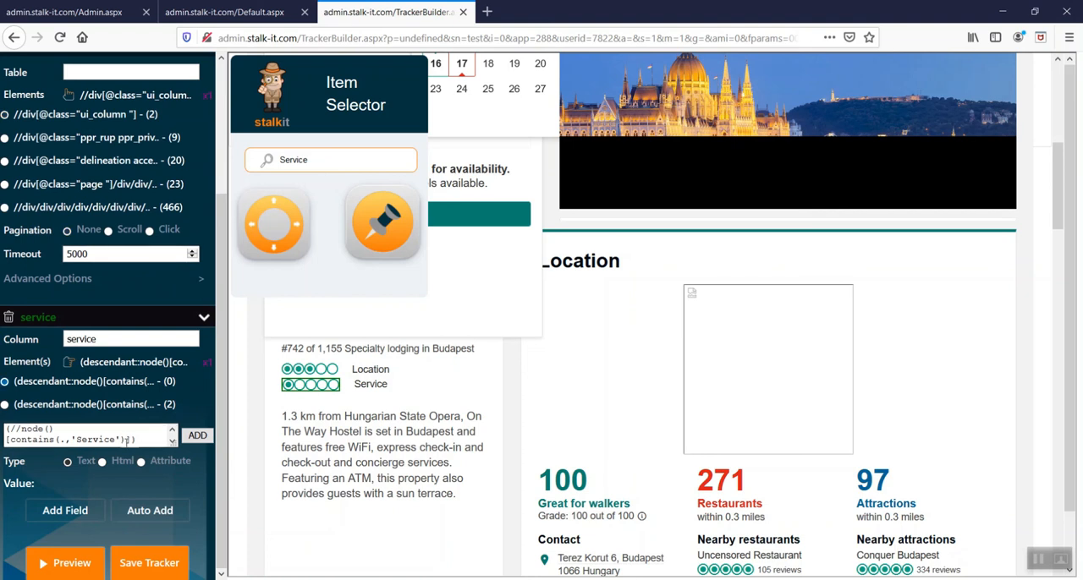
{"action": "left_click", "coordinate": [141, 462]}
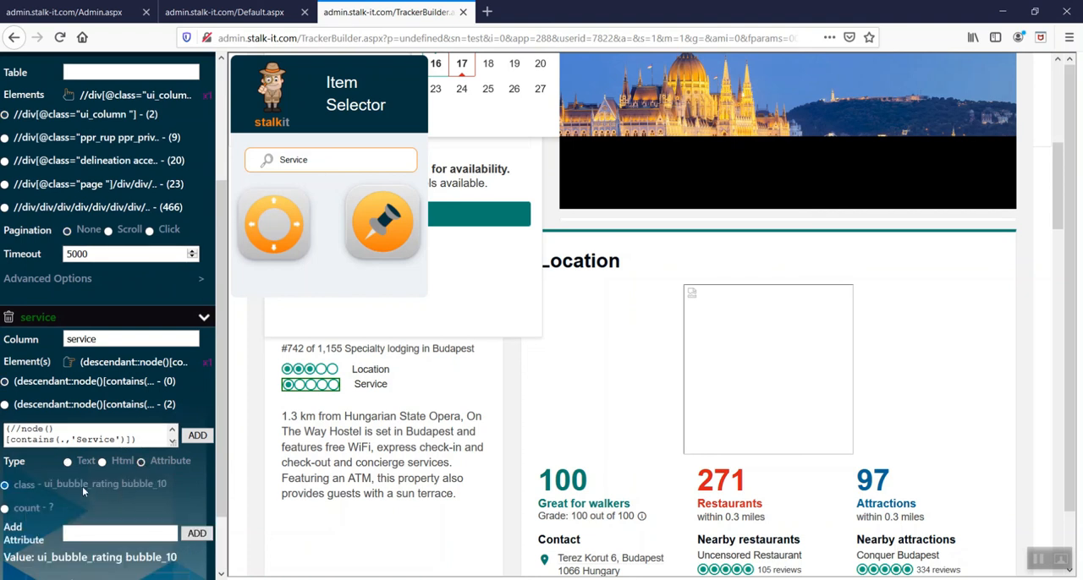